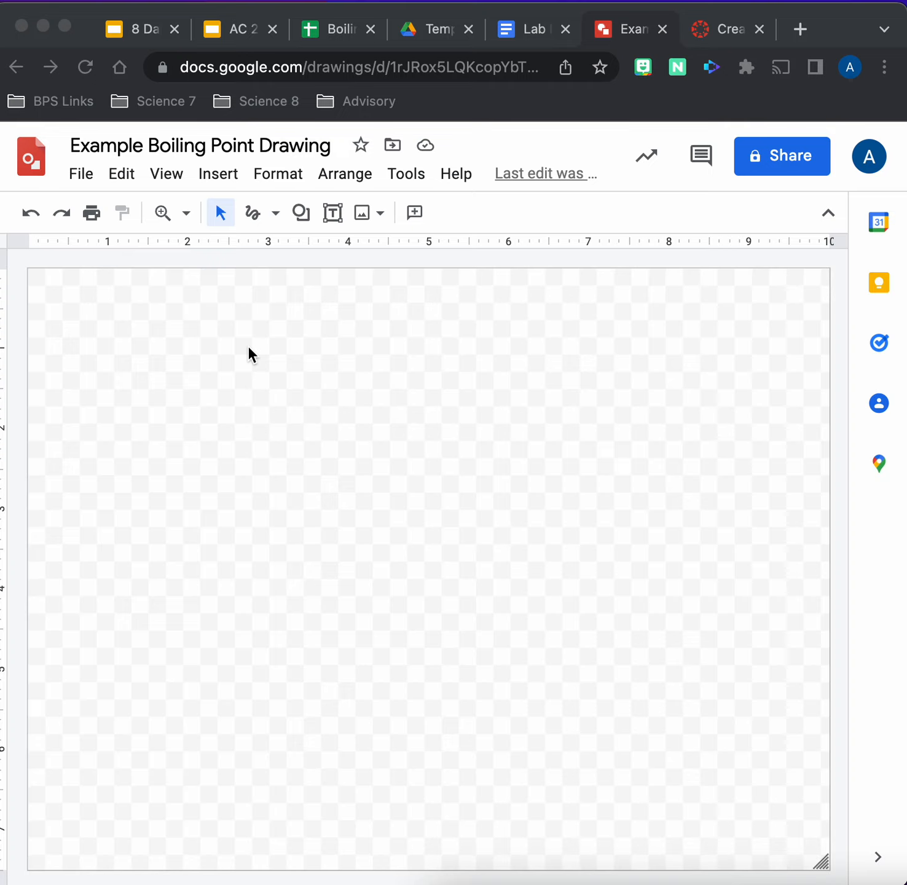
Draw a cylinder shape about 3 inches wide and 4.5 inches tall, slightly left of the canvas centre
click(248, 419)
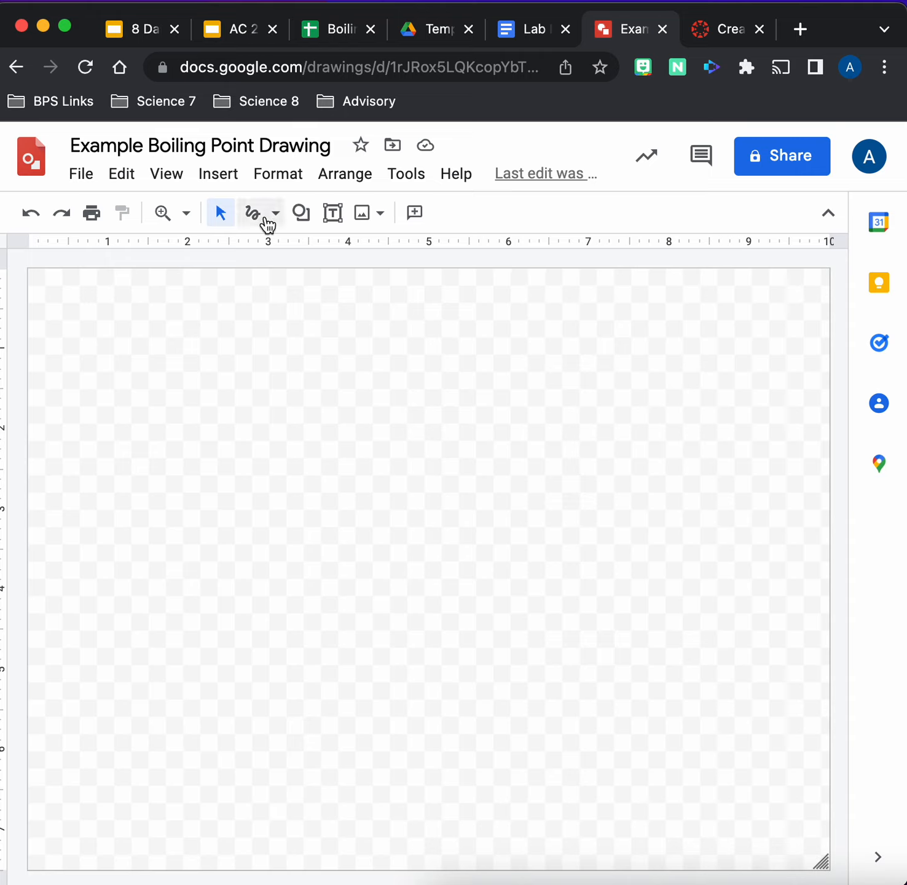
click(300, 222)
mouse_move(380, 250)
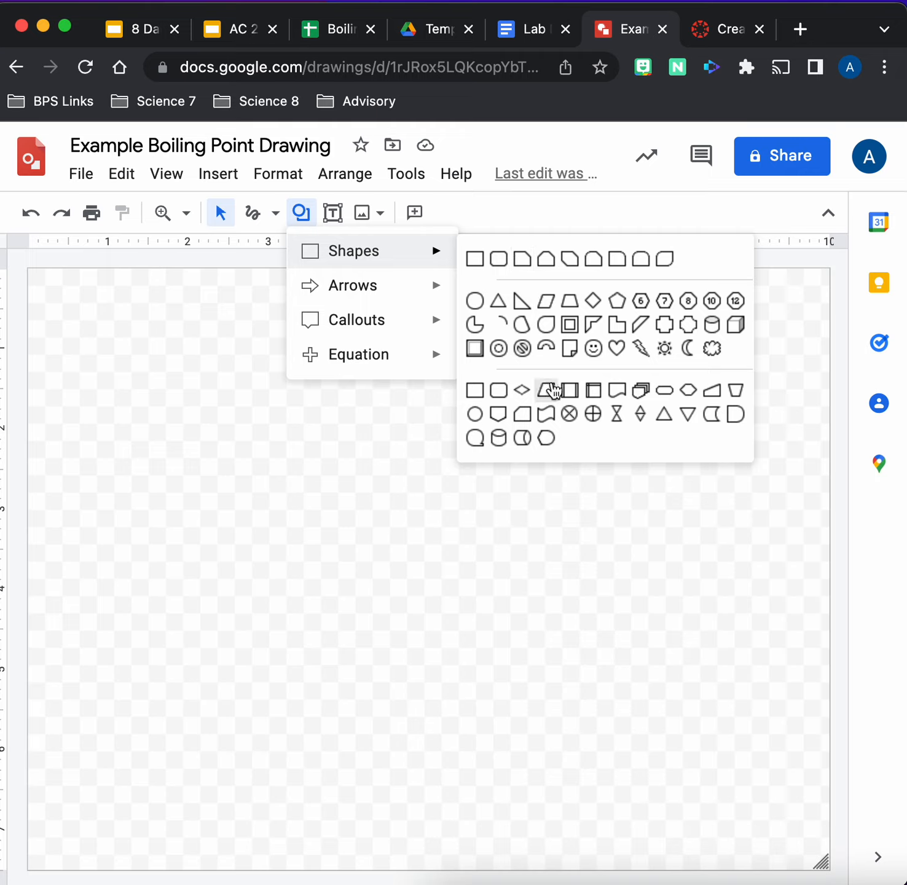
click(499, 437)
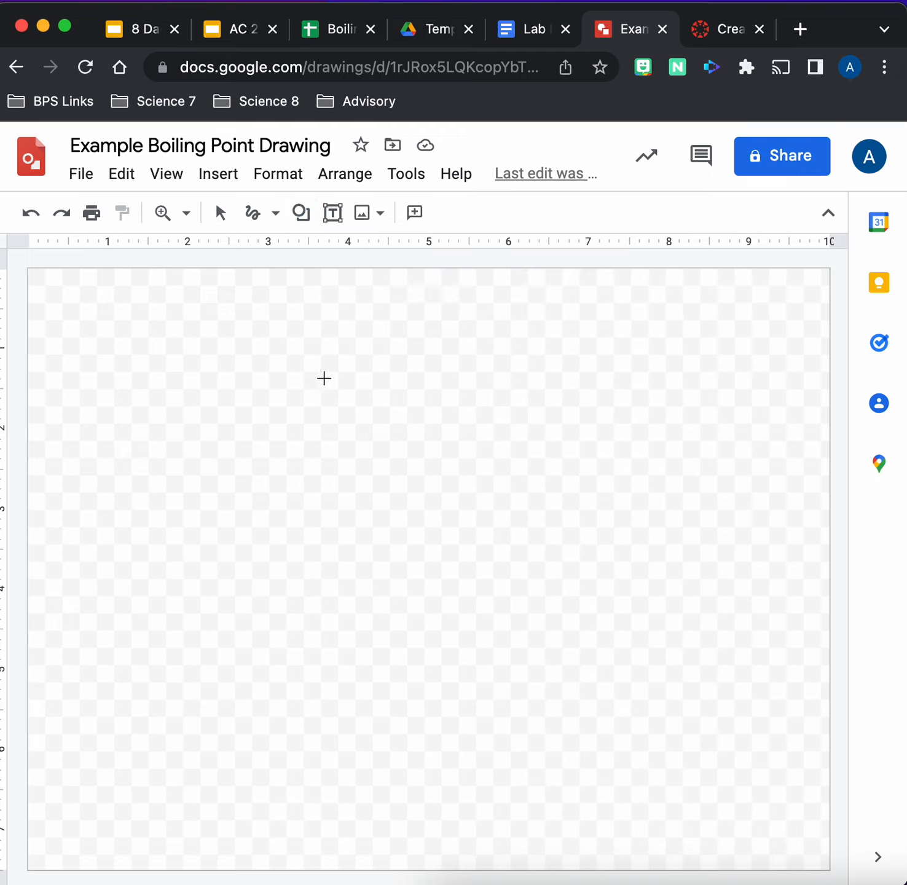
drag(216, 364, 464, 730)
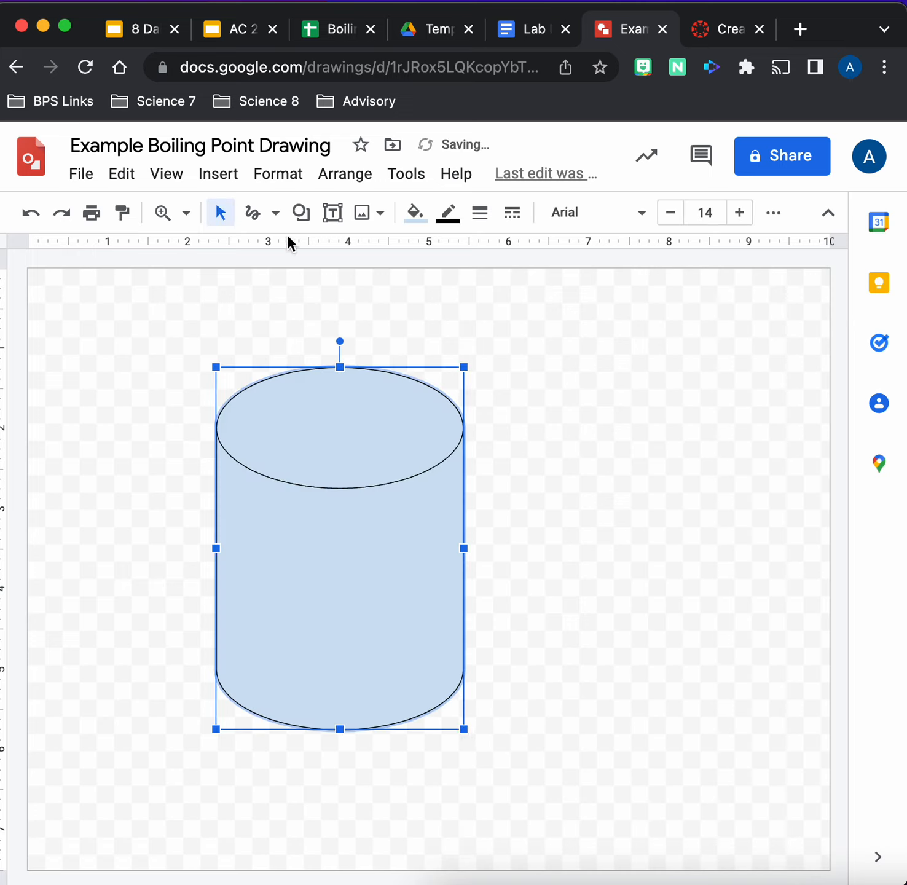
Scribble a wavy freehand line just beneath the cylinder, spanning most of its width
click(276, 213)
click(269, 248)
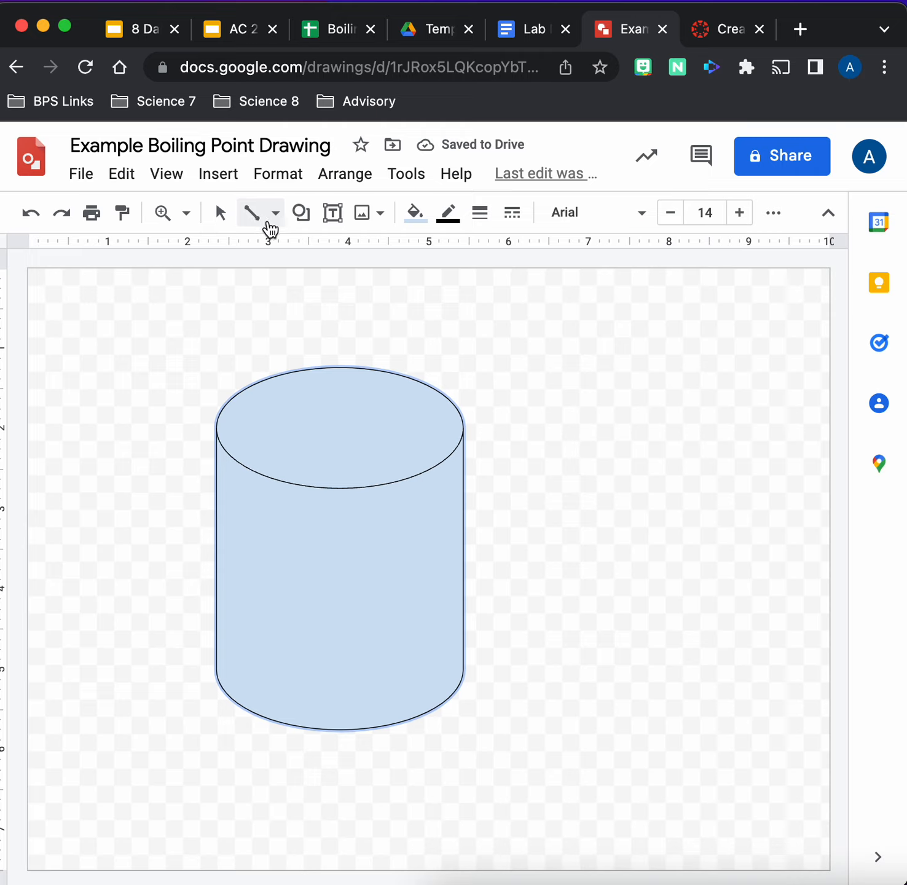
click(276, 214)
click(338, 461)
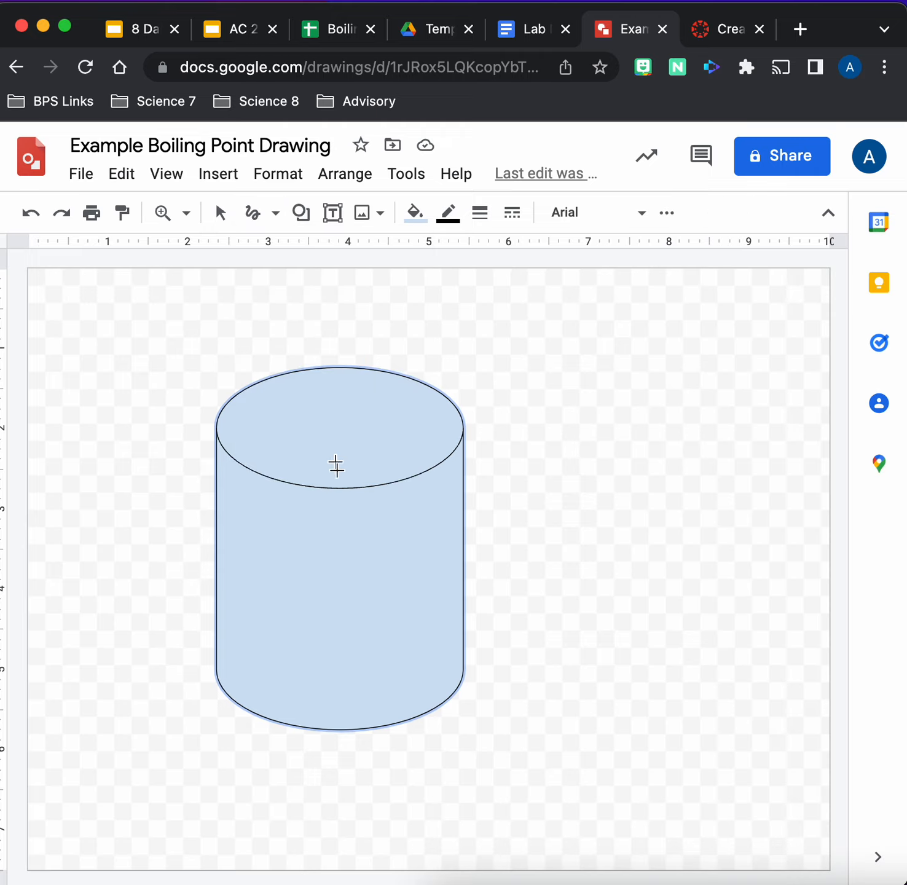
mouse_move(233, 736)
mouse_down()
mouse_move(309, 781)
mouse_move(363, 768)
mouse_move(396, 772)
mouse_move(441, 741)
mouse_up()
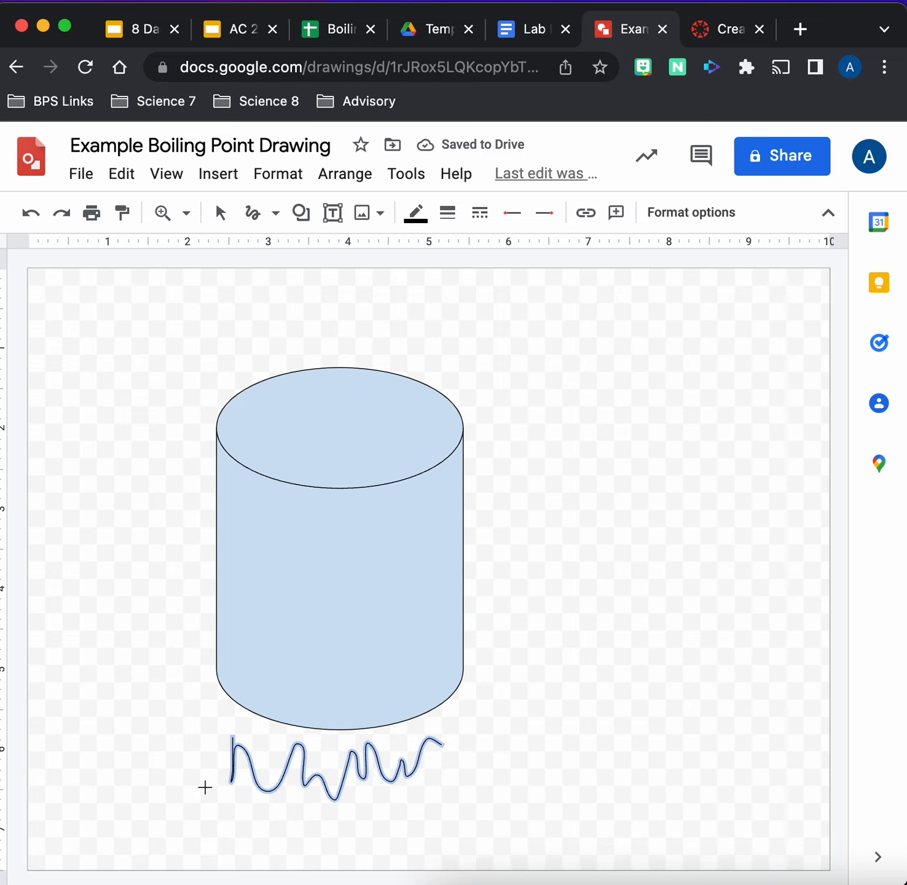
Make the scribble orange with a 24px weight and add more matching flame strokes along the cylinder's base
click(415, 213)
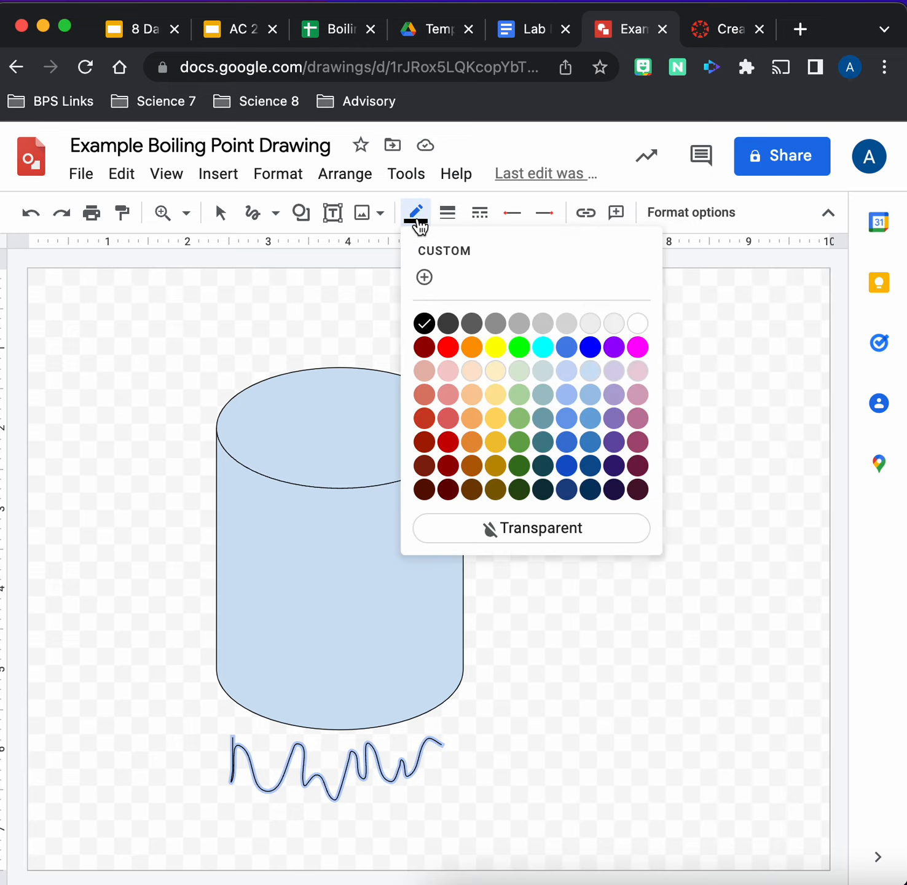
click(472, 346)
click(449, 215)
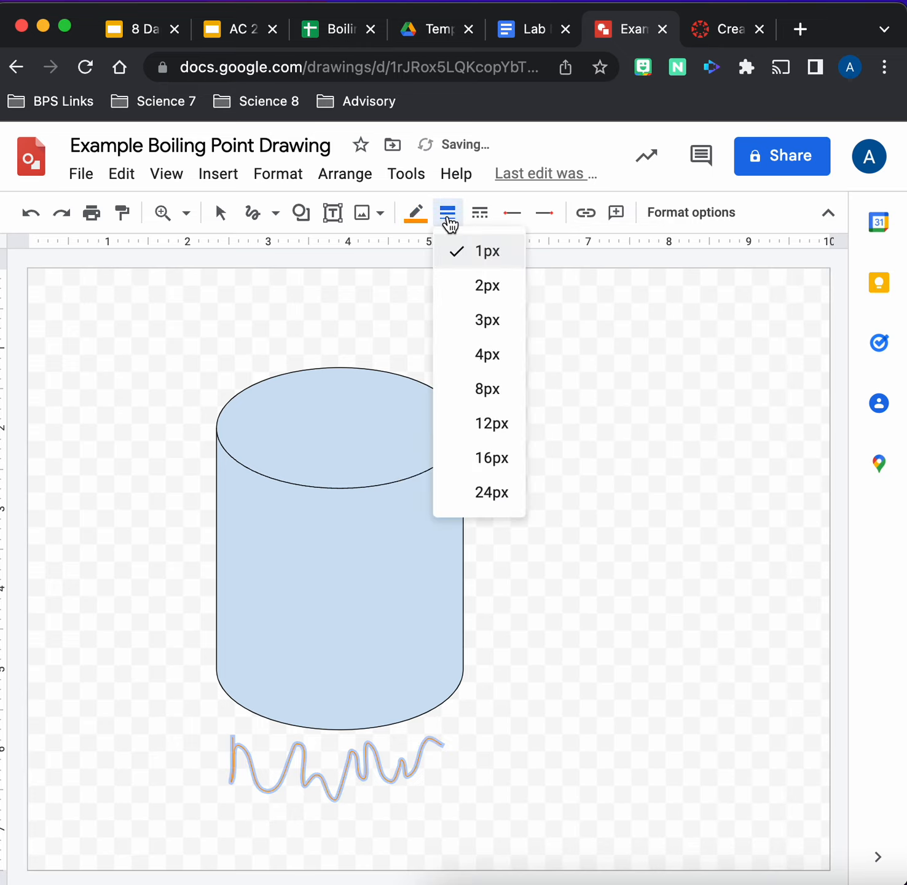
click(492, 492)
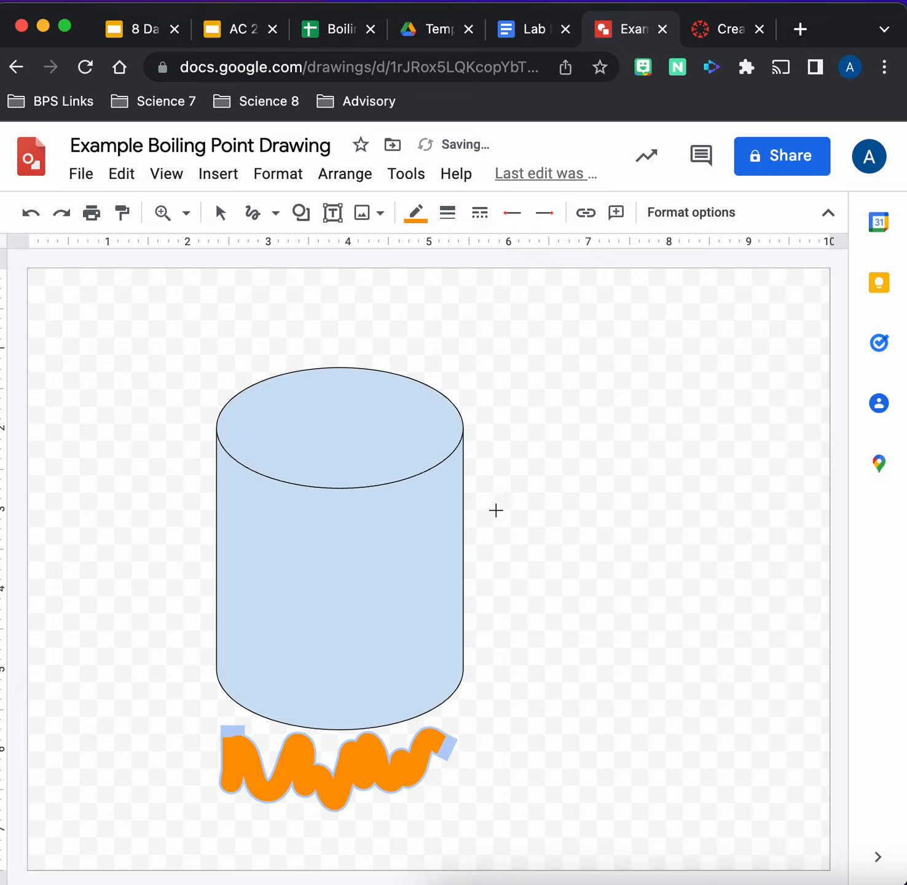
mouse_move(226, 717)
mouse_down()
mouse_move(235, 746)
mouse_move(302, 760)
mouse_move(362, 728)
mouse_move(410, 735)
mouse_move(418, 709)
mouse_move(435, 730)
mouse_move(472, 709)
mouse_move(460, 753)
mouse_move(429, 723)
mouse_move(368, 721)
mouse_move(345, 743)
mouse_move(292, 759)
mouse_move(288, 732)
mouse_move(269, 712)
mouse_move(226, 735)
mouse_up()
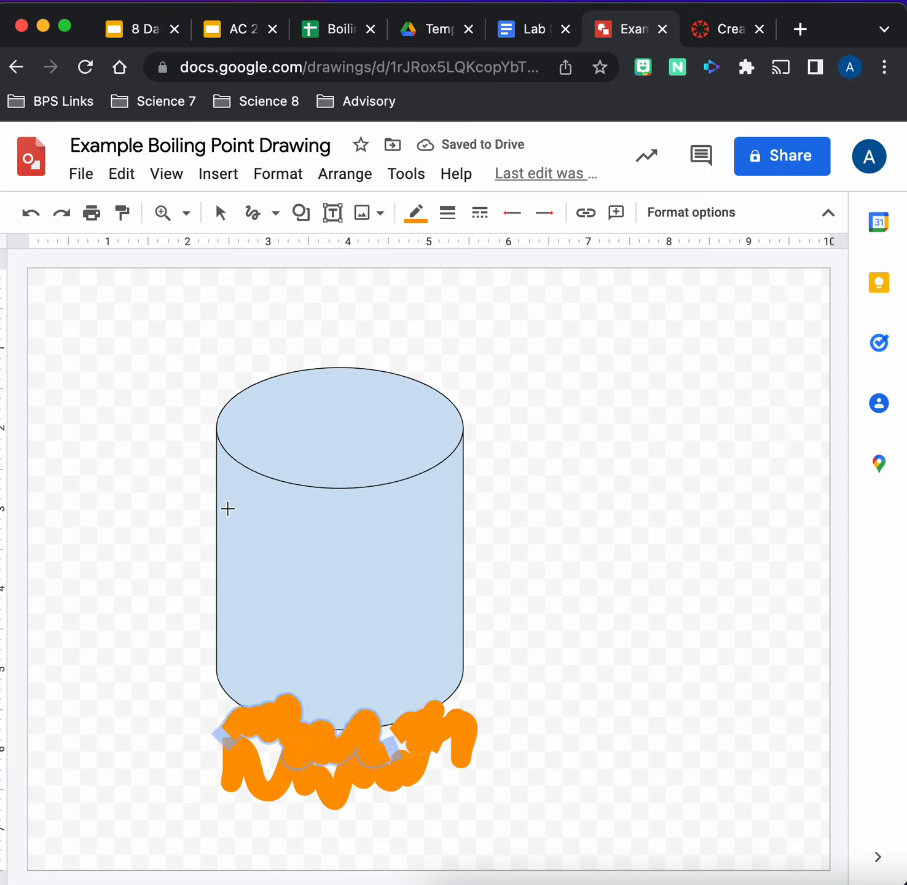
Scribble a 24px zigzag across the cylinder's body, recolour it blue, and fill its gaps with more blue strokes as water
mouse_move(223, 486)
mouse_down()
mouse_move(371, 504)
mouse_move(446, 493)
mouse_move(446, 536)
mouse_move(428, 543)
mouse_move(344, 548)
mouse_move(269, 540)
mouse_move(226, 524)
mouse_move(221, 577)
mouse_move(457, 565)
mouse_move(458, 599)
mouse_move(397, 604)
mouse_move(230, 586)
mouse_move(222, 597)
mouse_move(225, 628)
mouse_move(364, 624)
mouse_move(454, 636)
mouse_move(450, 670)
mouse_move(427, 676)
mouse_move(262, 657)
mouse_move(246, 658)
mouse_move(239, 687)
mouse_move(429, 692)
mouse_up()
click(418, 216)
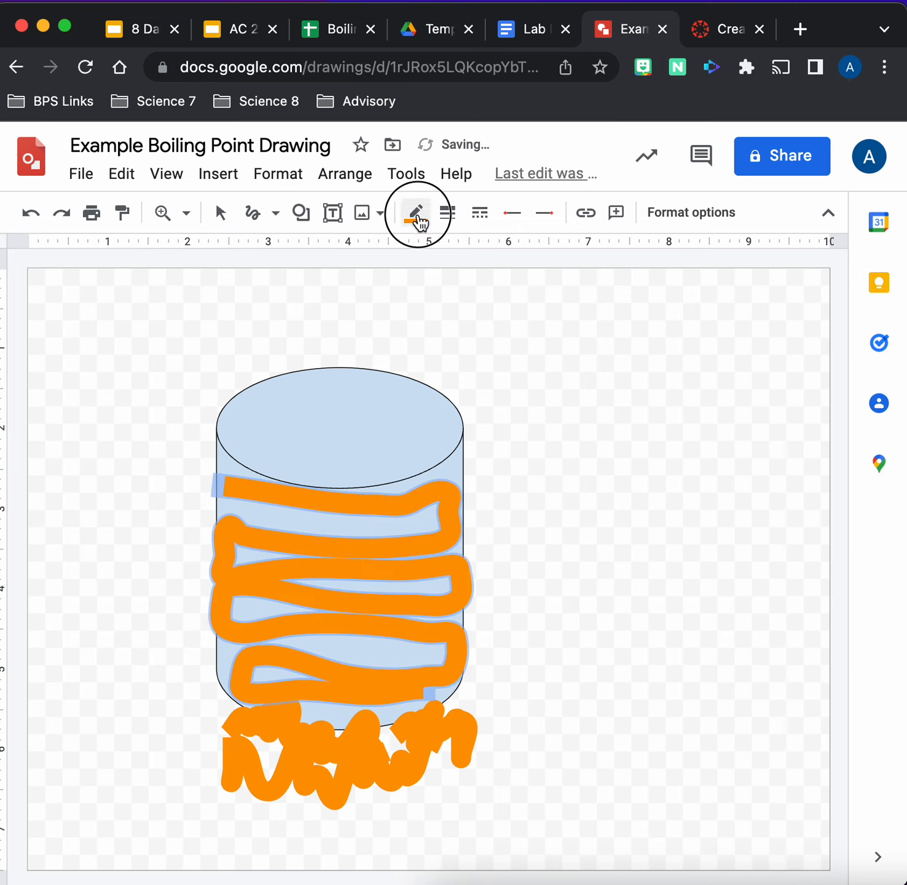
click(589, 349)
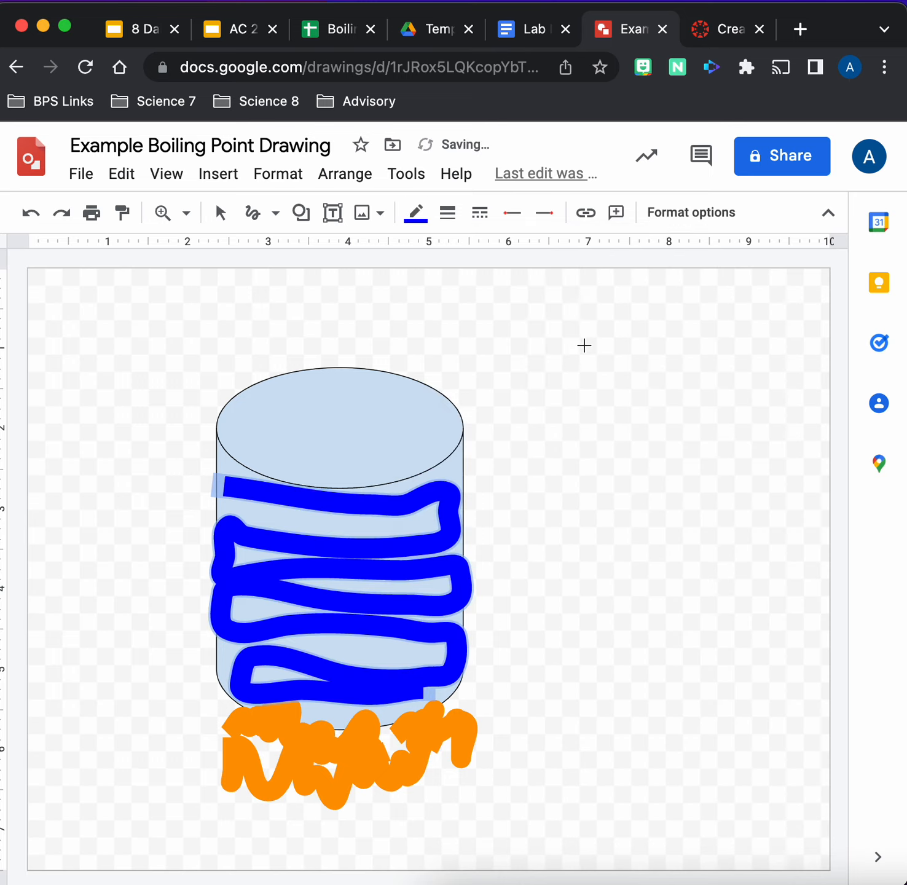
mouse_move(243, 511)
mouse_down()
mouse_move(409, 528)
mouse_move(416, 585)
mouse_move(313, 585)
mouse_up()
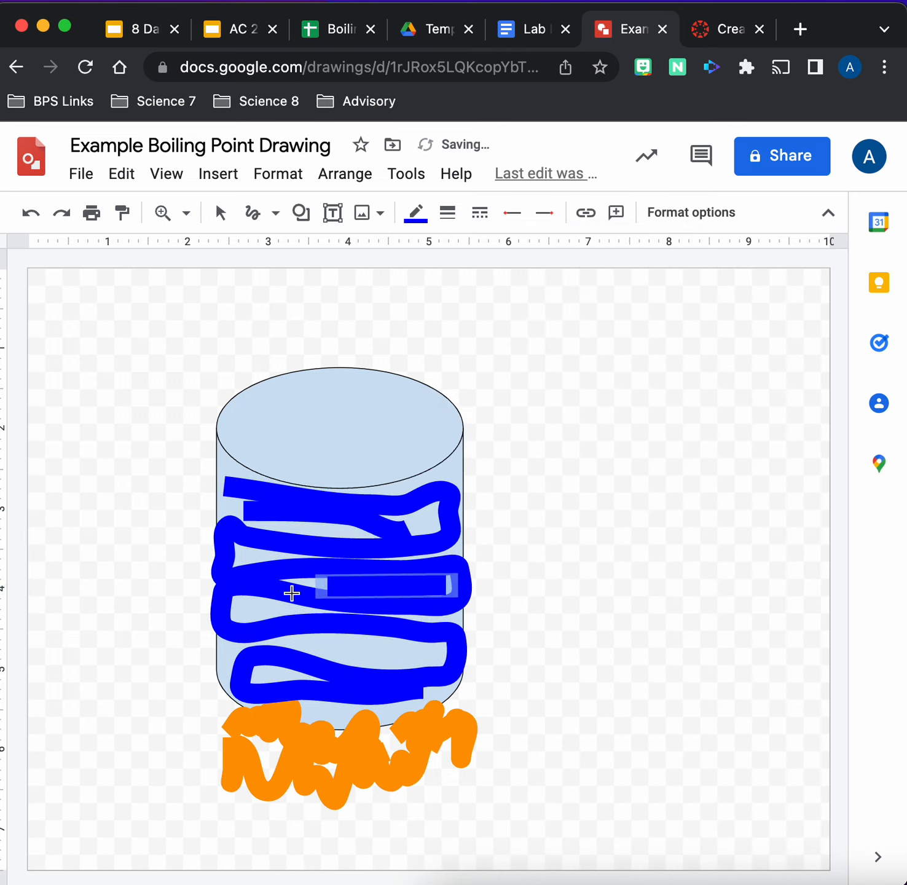
drag(239, 611, 384, 616)
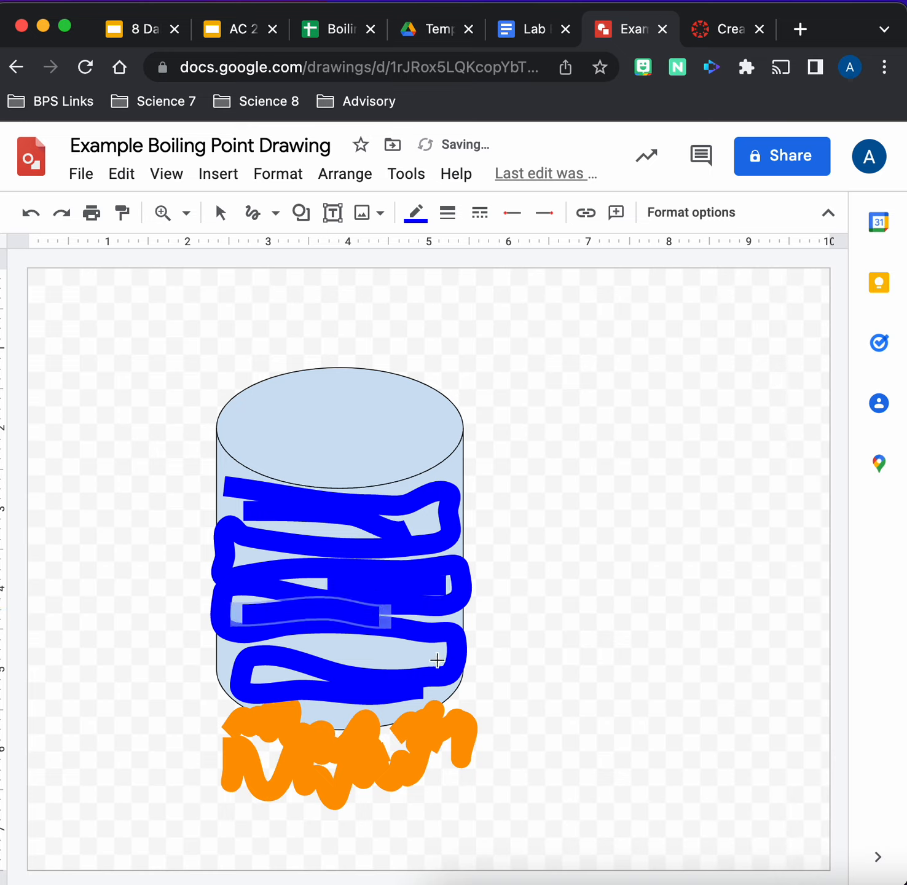
mouse_move(437, 661)
mouse_down()
mouse_move(240, 655)
mouse_move(226, 680)
mouse_move(270, 674)
mouse_move(225, 658)
mouse_move(225, 649)
mouse_up()
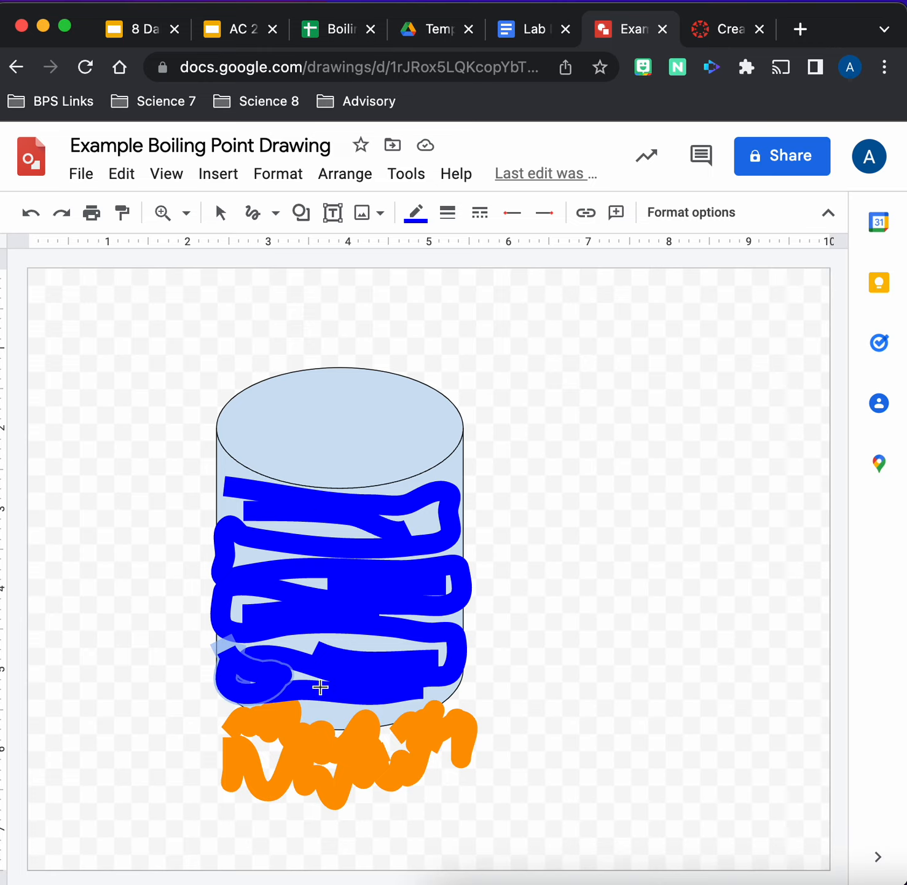
mouse_move(317, 689)
mouse_down()
mouse_move(308, 705)
mouse_move(316, 676)
mouse_up()
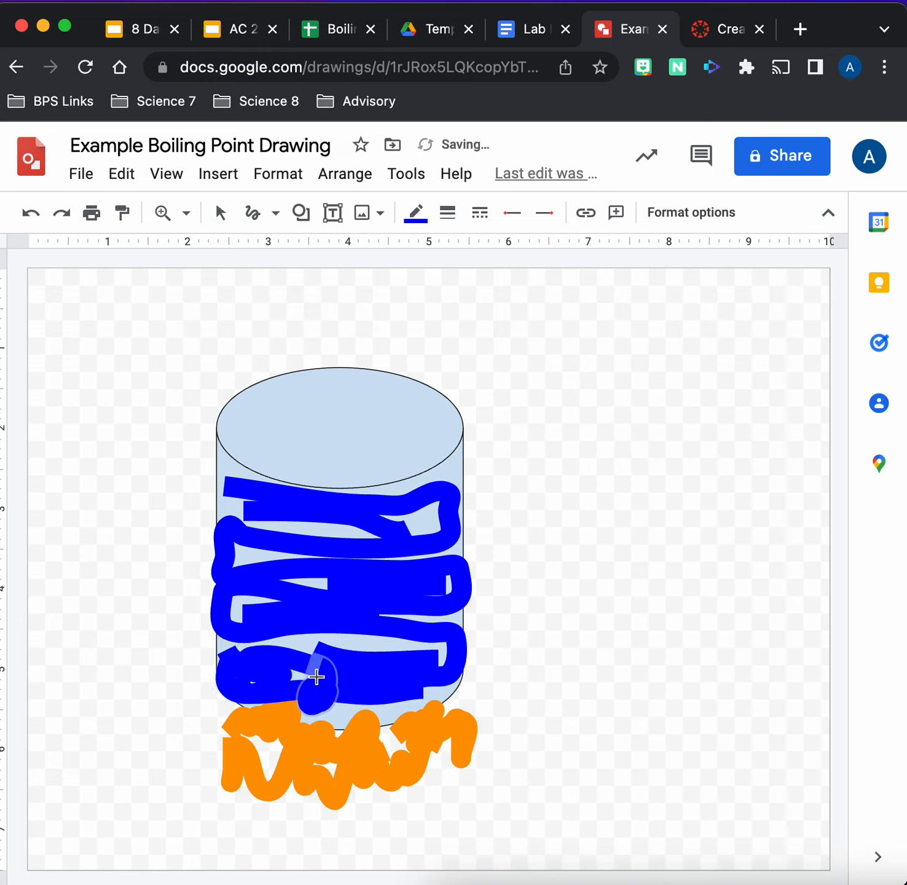
Make the last blue stroke white and 12px thick, and scribble small matching bubbles in the water, in the cylinder's top ellipse and above it
click(415, 212)
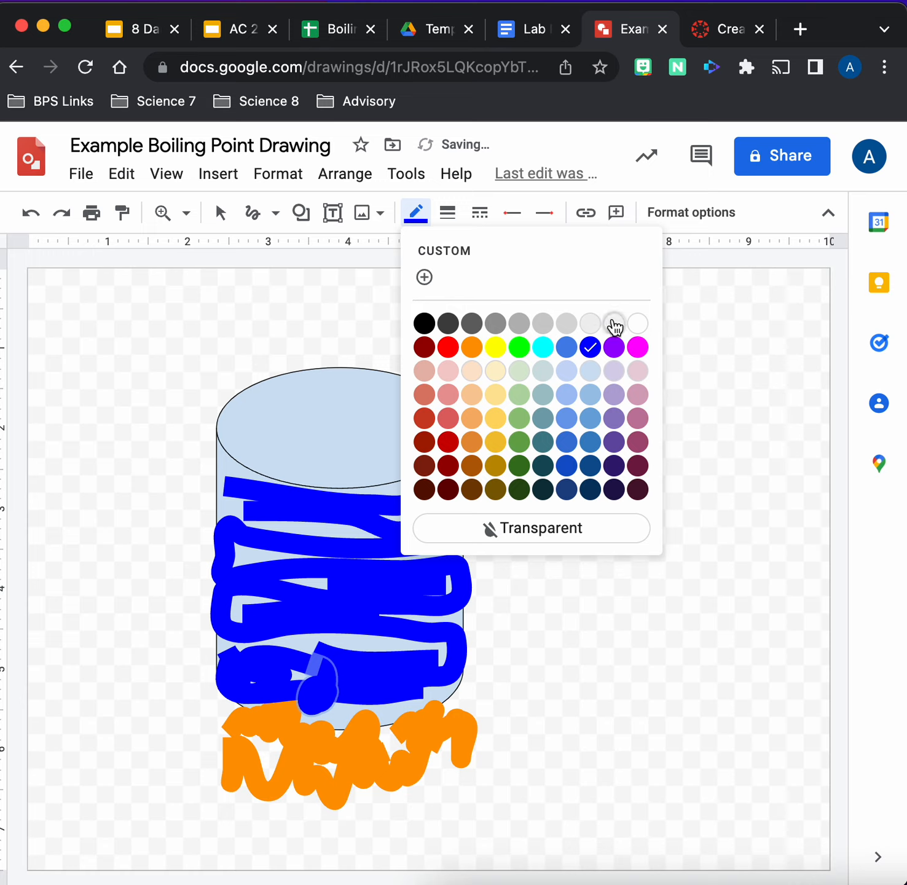
click(627, 320)
click(449, 213)
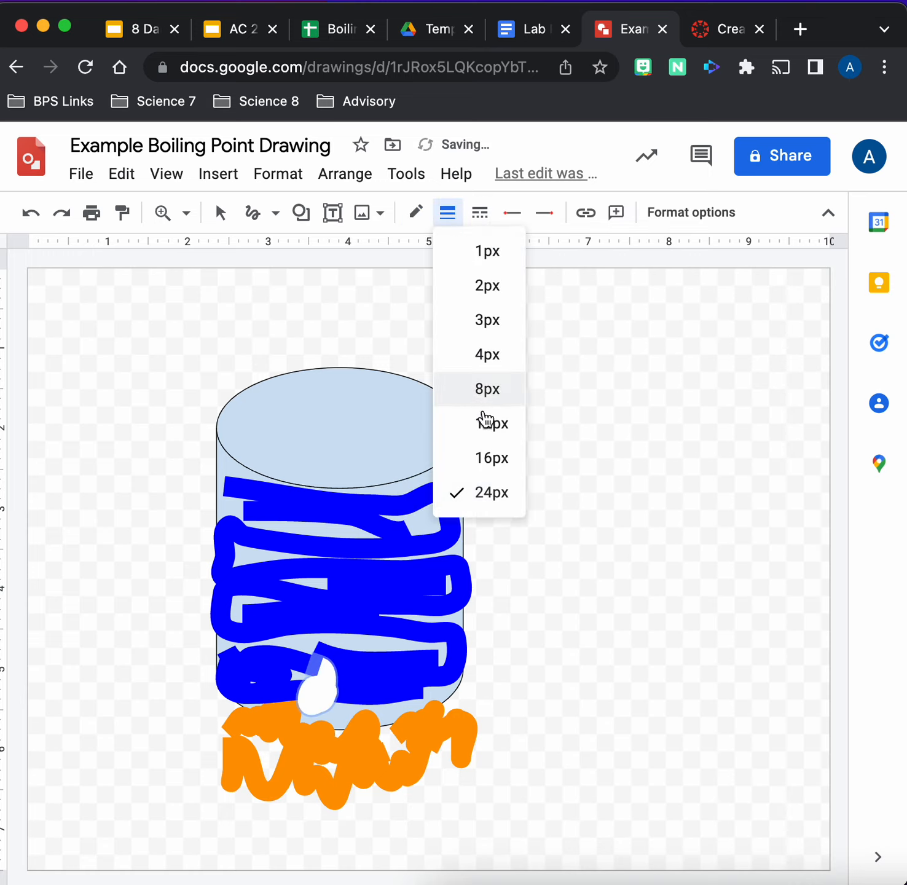
click(485, 424)
mouse_move(341, 693)
mouse_down()
mouse_move(369, 662)
mouse_move(365, 680)
mouse_move(350, 628)
mouse_move(360, 632)
mouse_move(305, 587)
mouse_move(293, 516)
mouse_move(300, 520)
mouse_up()
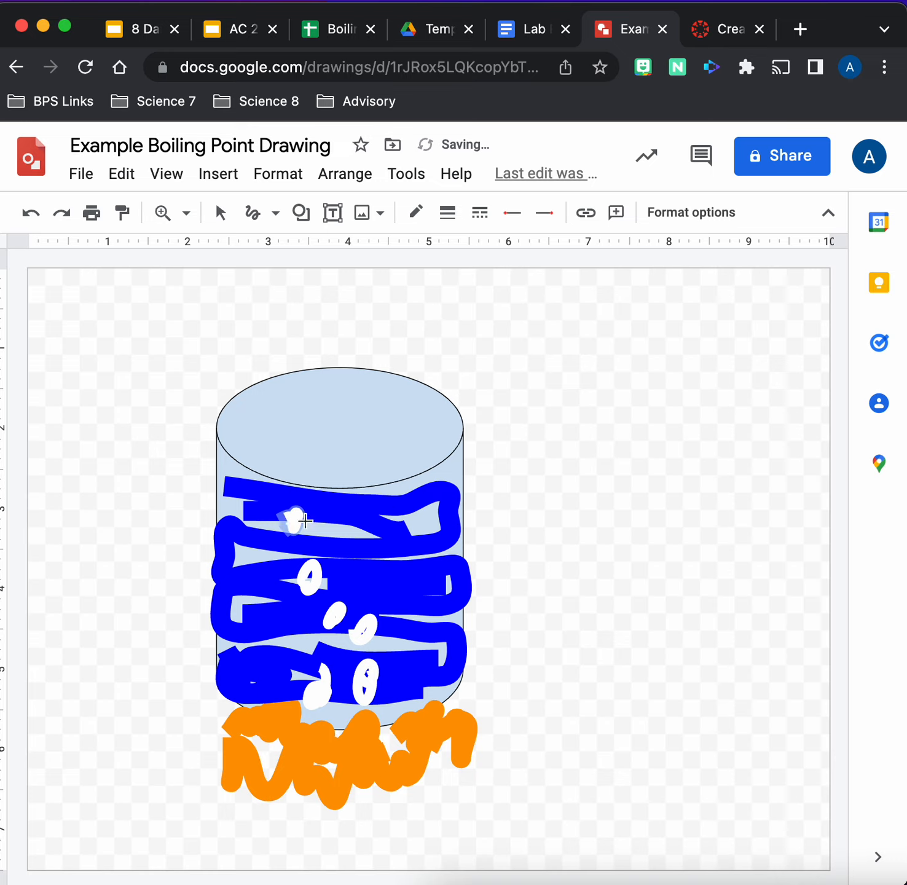
drag(405, 507, 412, 506)
drag(430, 432, 435, 435)
mouse_move(388, 391)
mouse_down()
mouse_move(403, 392)
mouse_move(399, 380)
mouse_up()
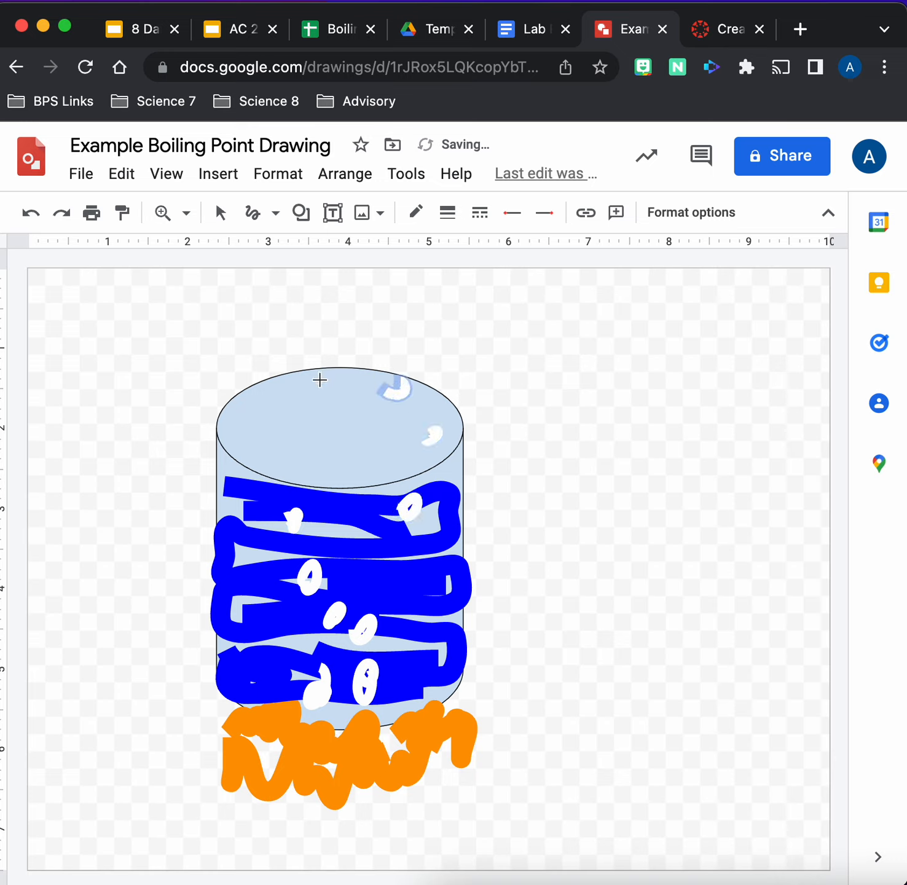
drag(319, 380, 298, 337)
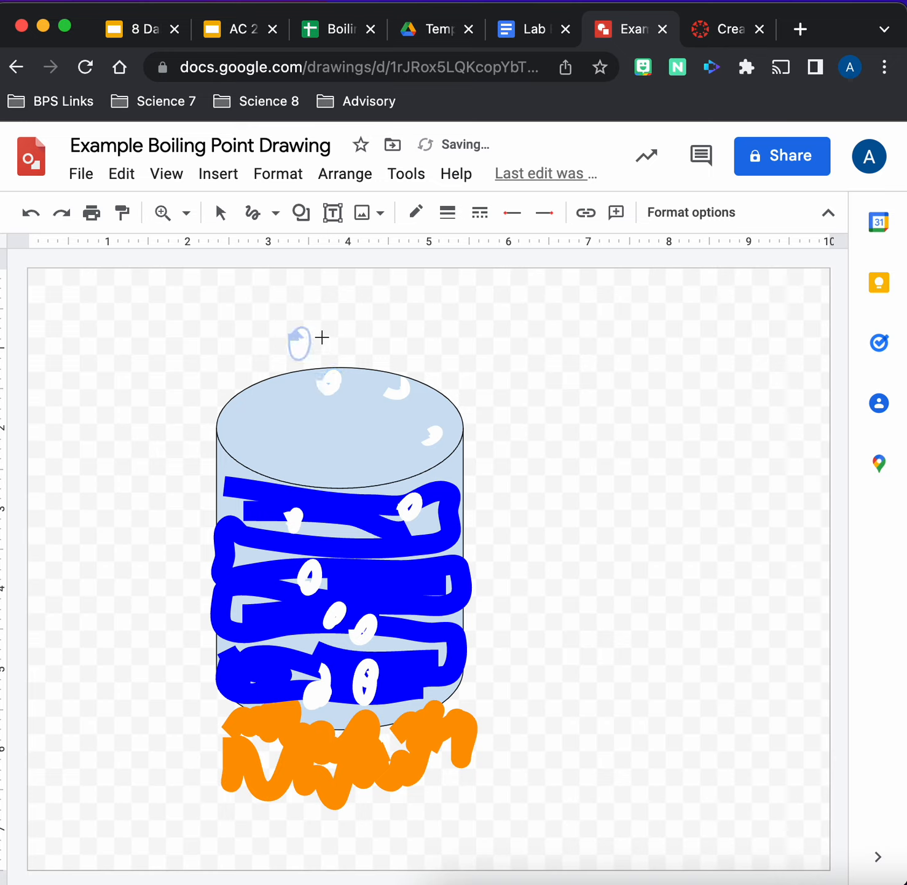
drag(353, 316, 362, 314)
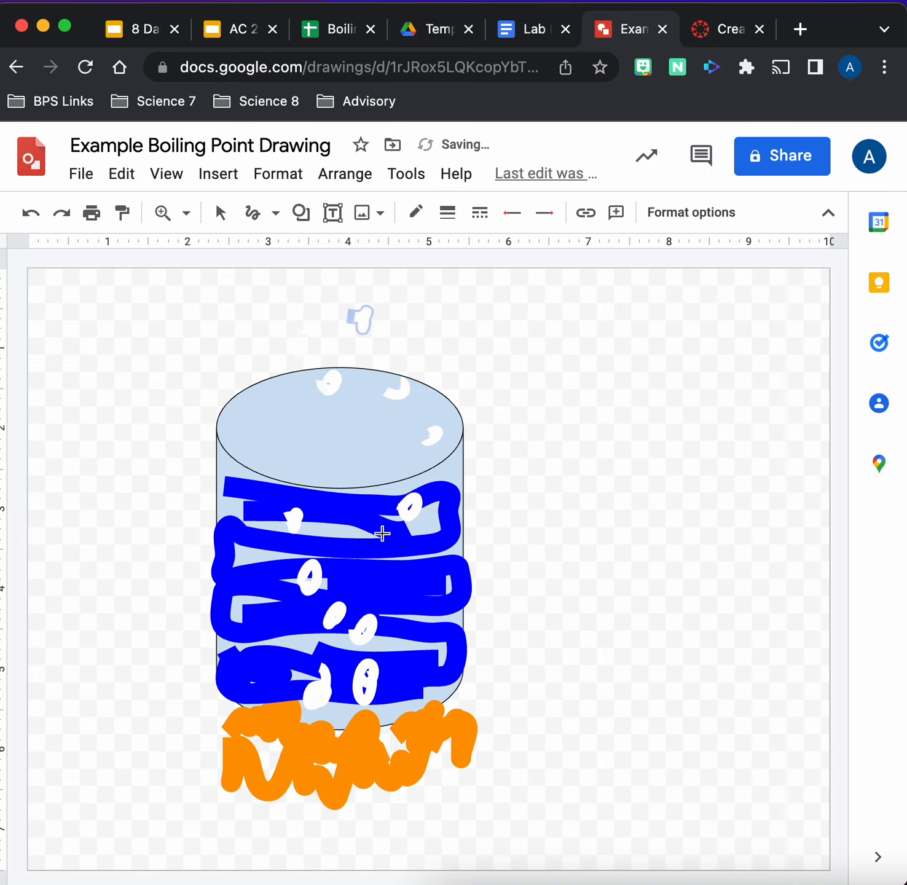
drag(382, 560, 378, 571)
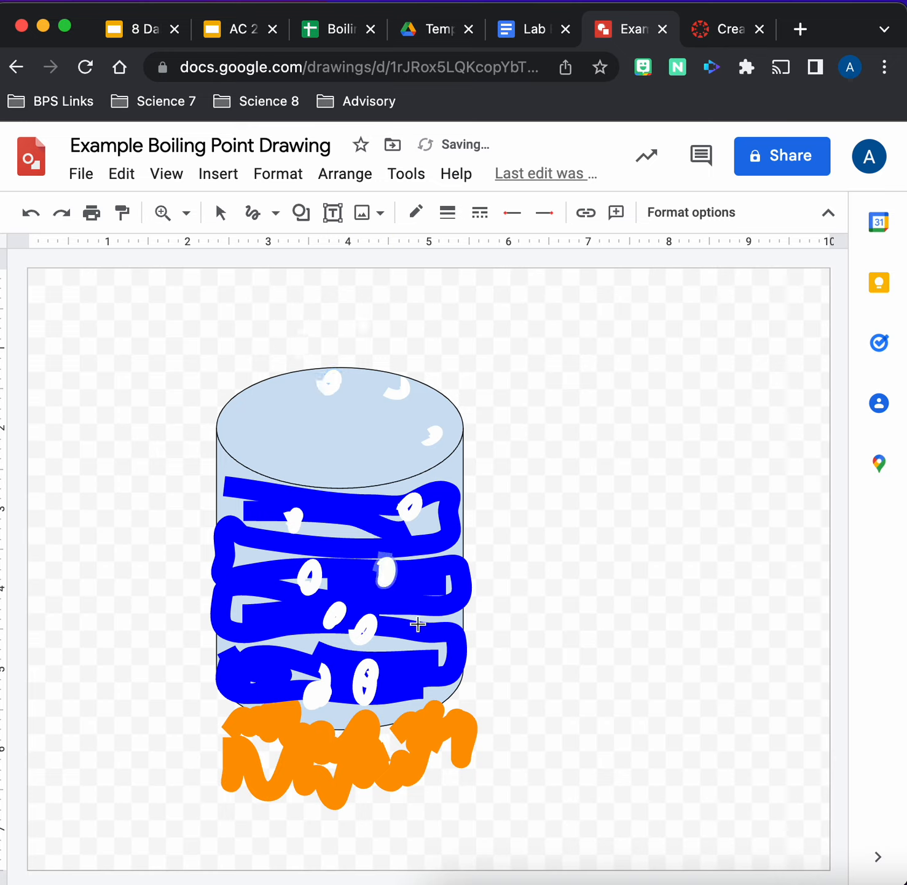
Draw a left-pointing block arrow about 0.9 inches long, aimed at the upper-right bubble in the water
click(299, 215)
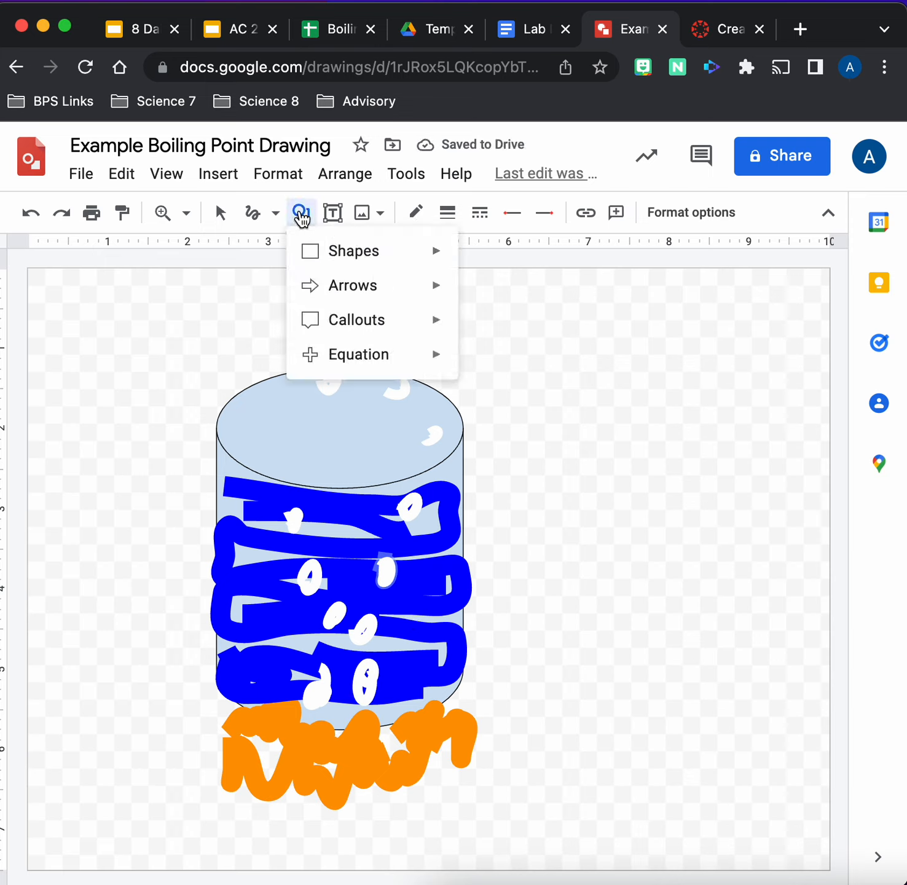
mouse_move(332, 293)
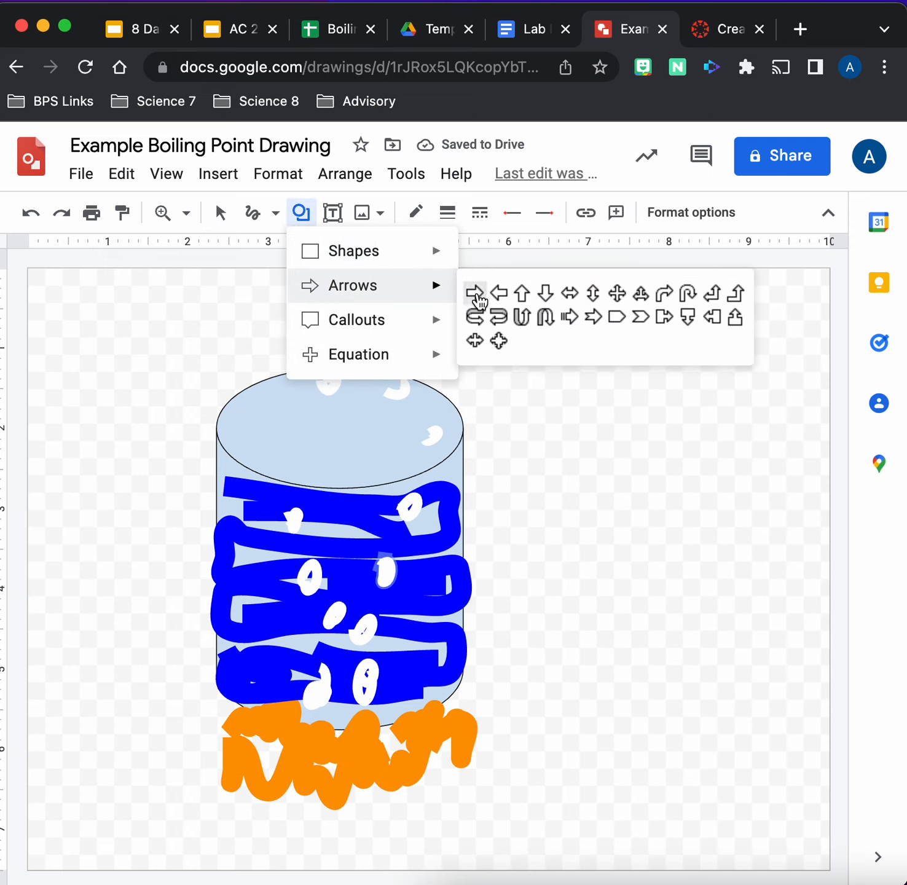
click(498, 293)
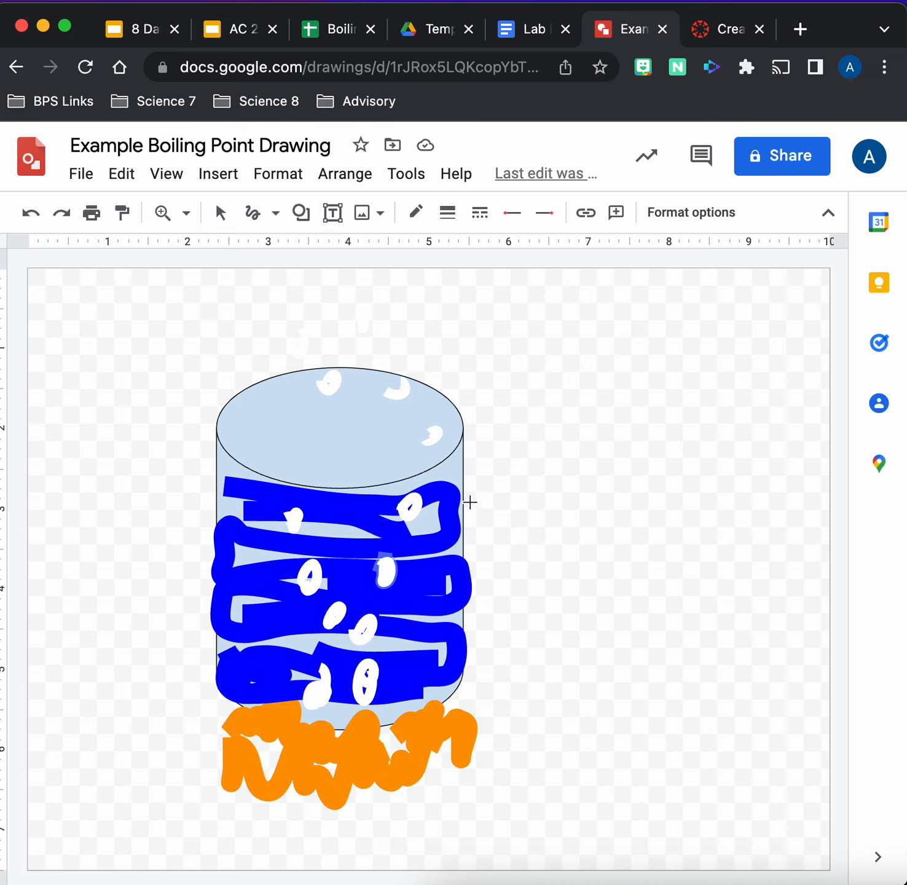
drag(449, 504, 641, 517)
Add a text box beside the arrow reading "Water vapor phase changing from liquid to gas after the boiling point." and widen it to about 2.3 inches
click(333, 213)
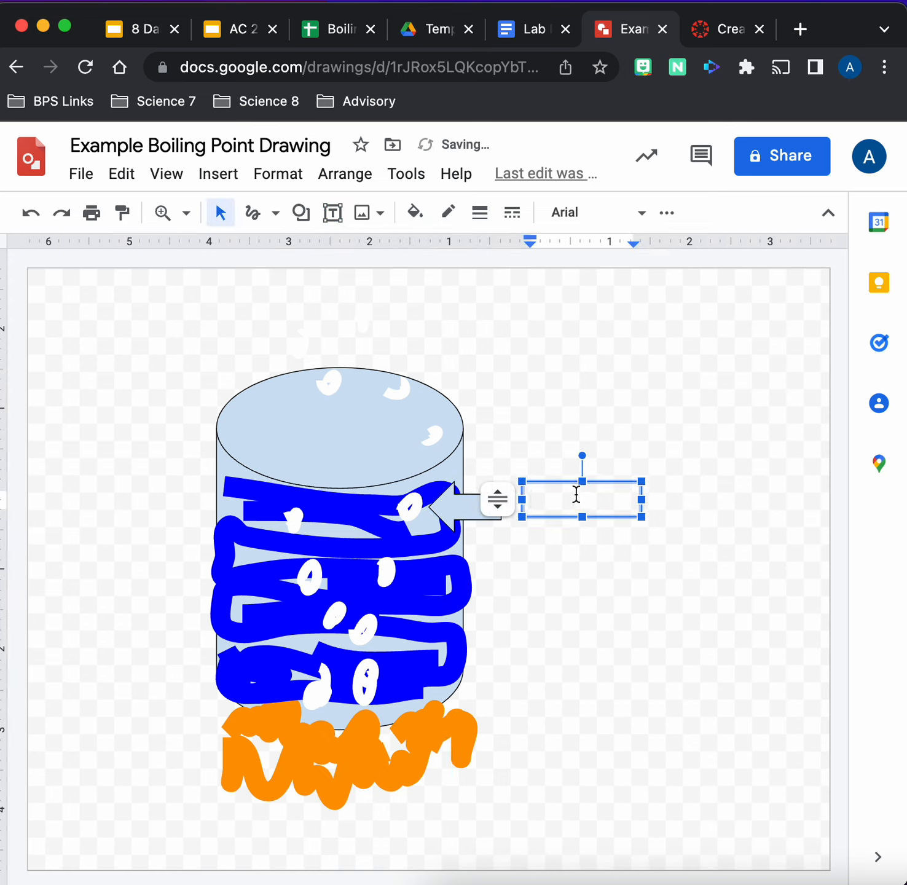
text(Water vapor ph)
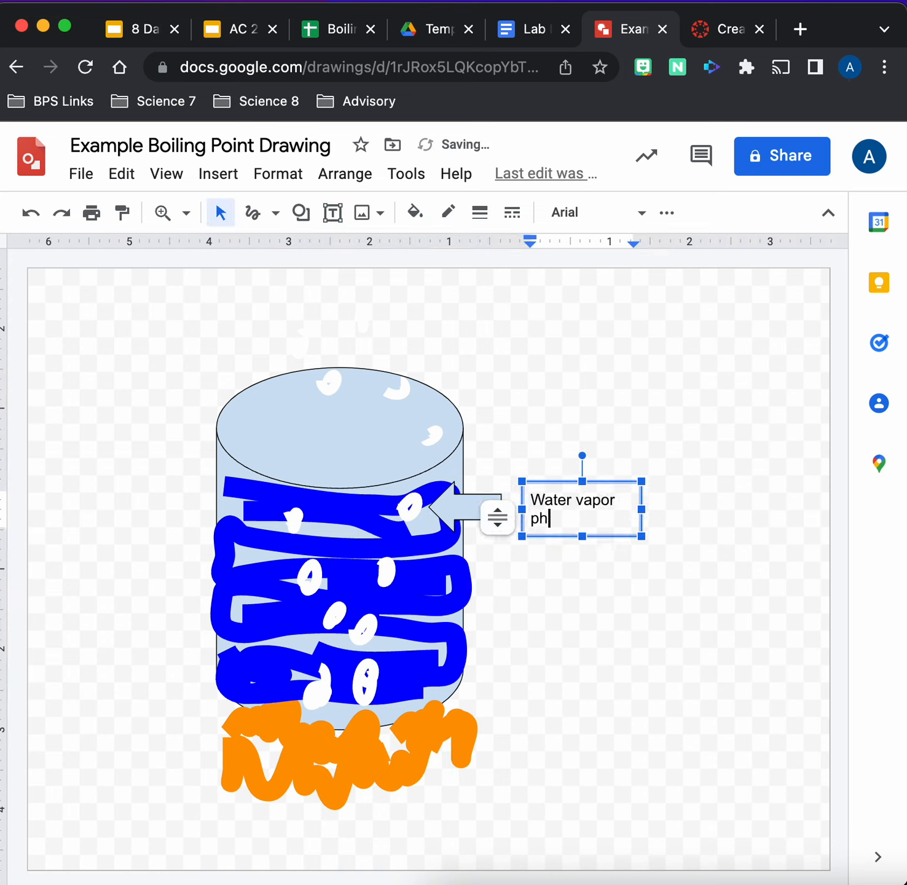
text(ase chaning)
key(BackSpace)
key(BackSpace)
text(t )
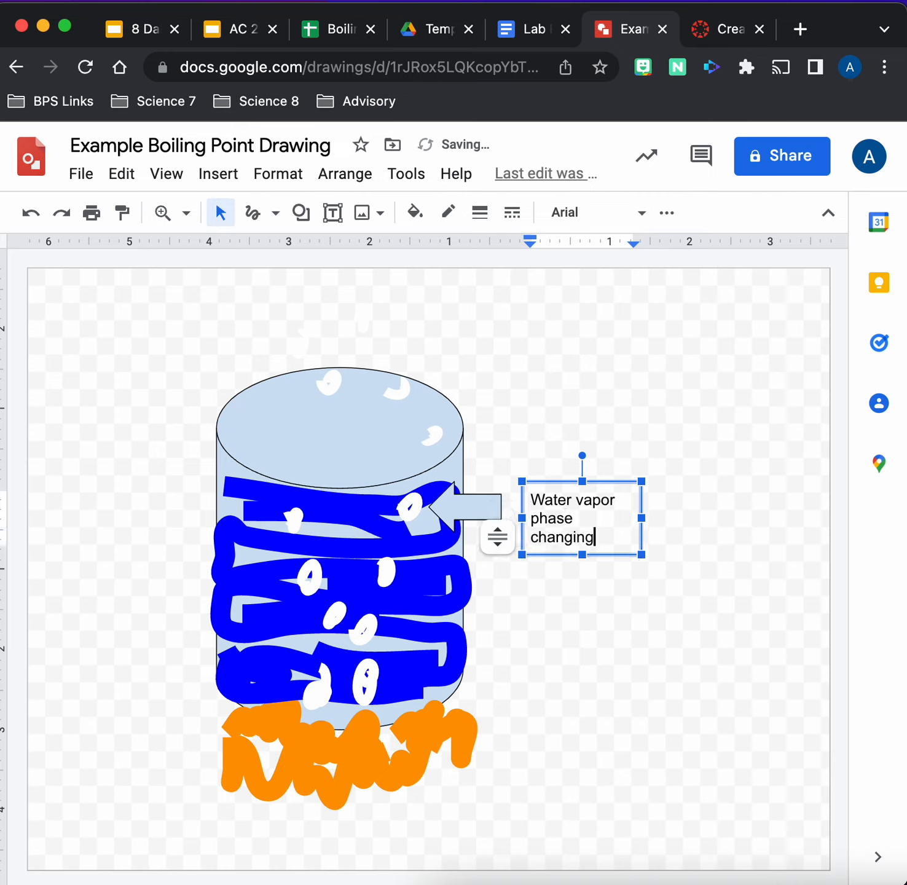
text( to from lq)
key(BackSpace)
text(iqu)
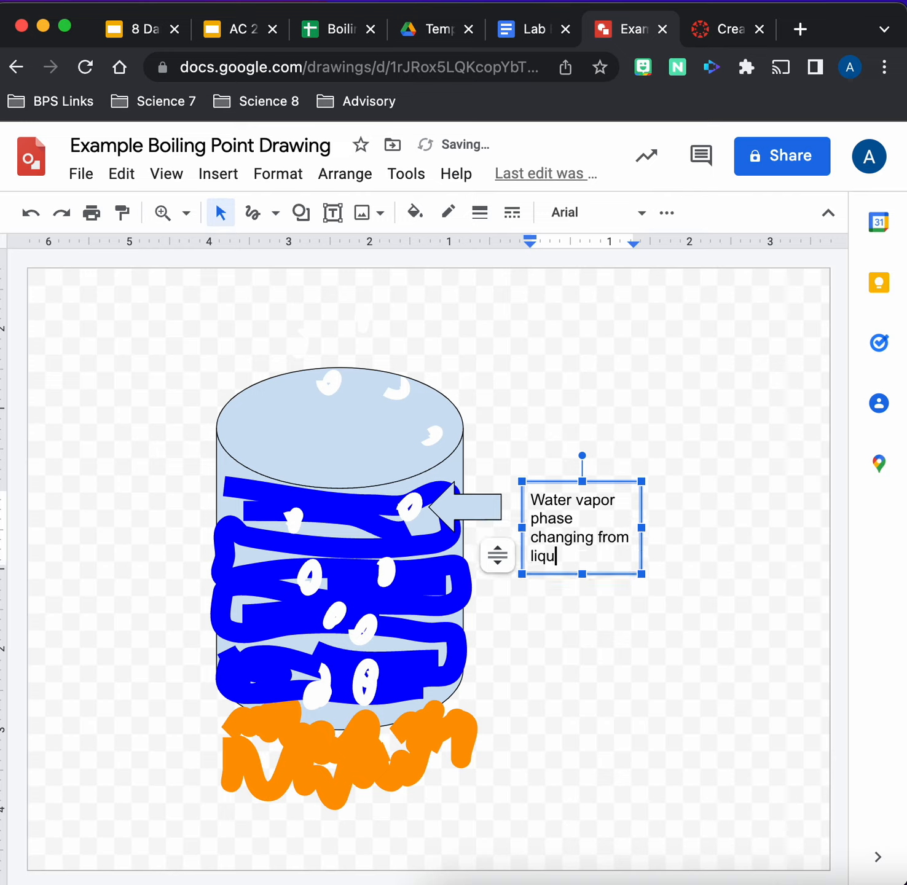
text(id to gas after the boiling point.)
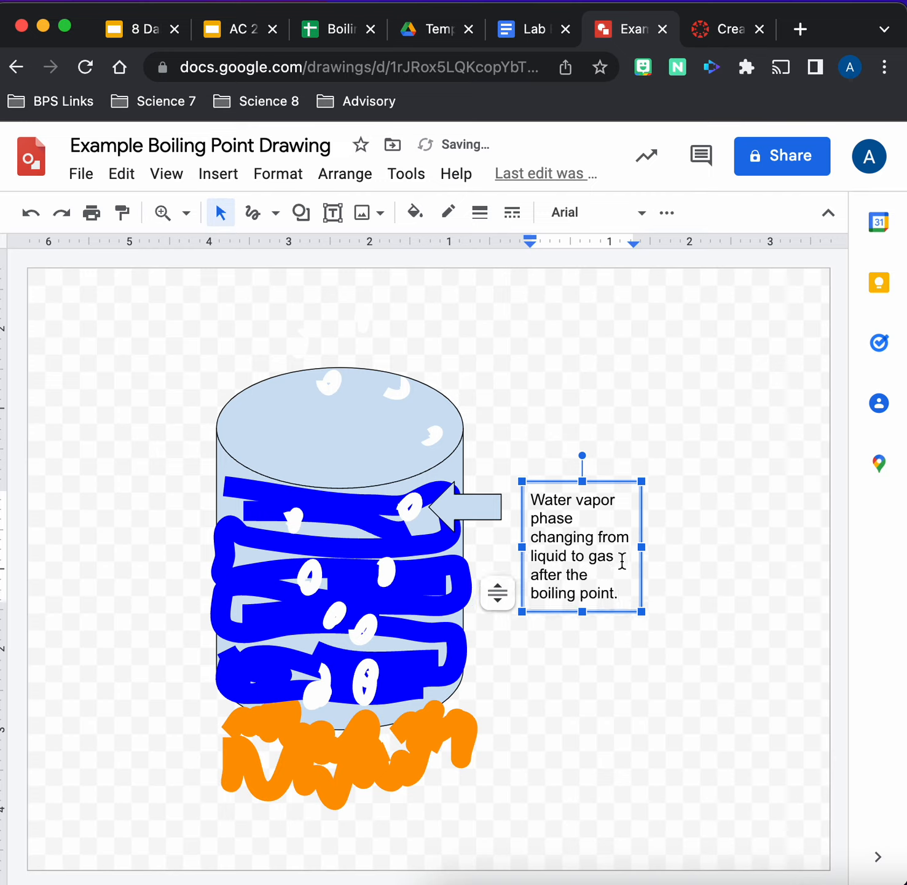
drag(641, 611, 703, 561)
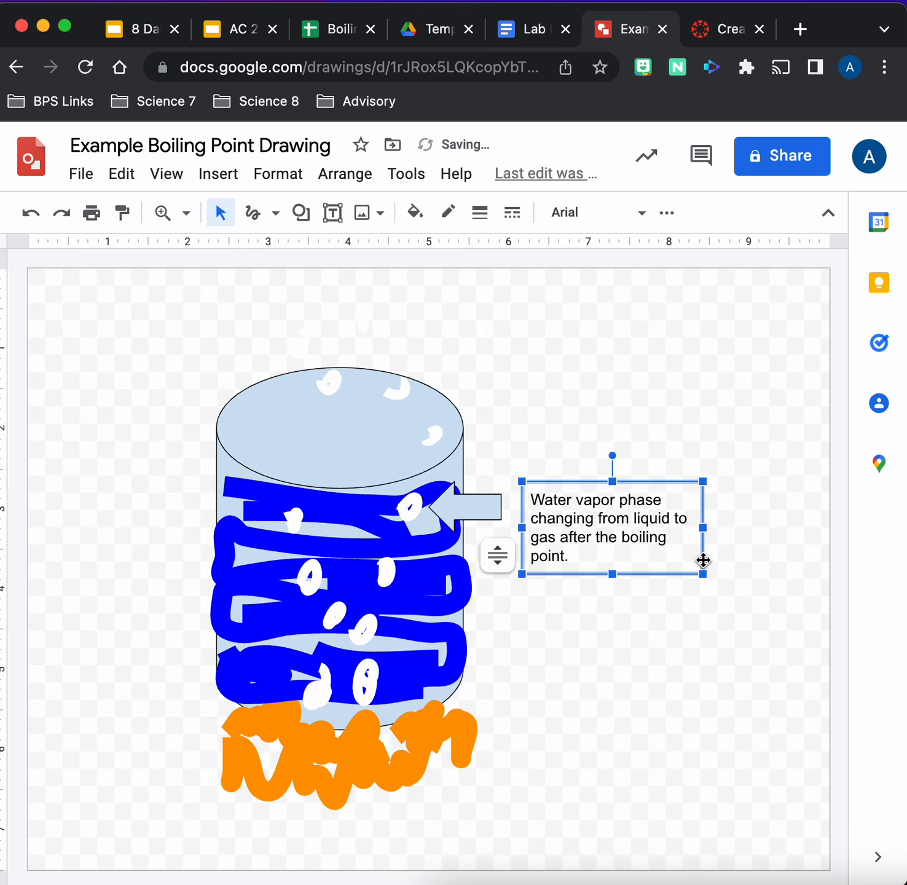
click(613, 668)
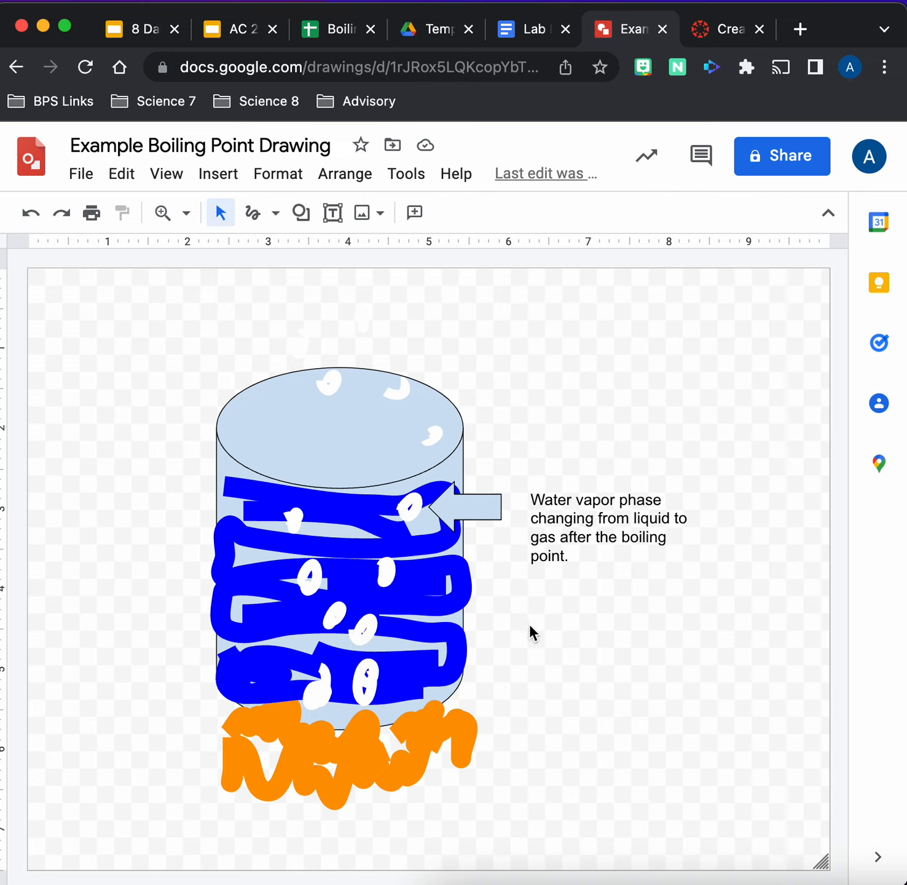
Download the boiling point drawing as a PNG image and open the downloaded file in Preview
click(90, 180)
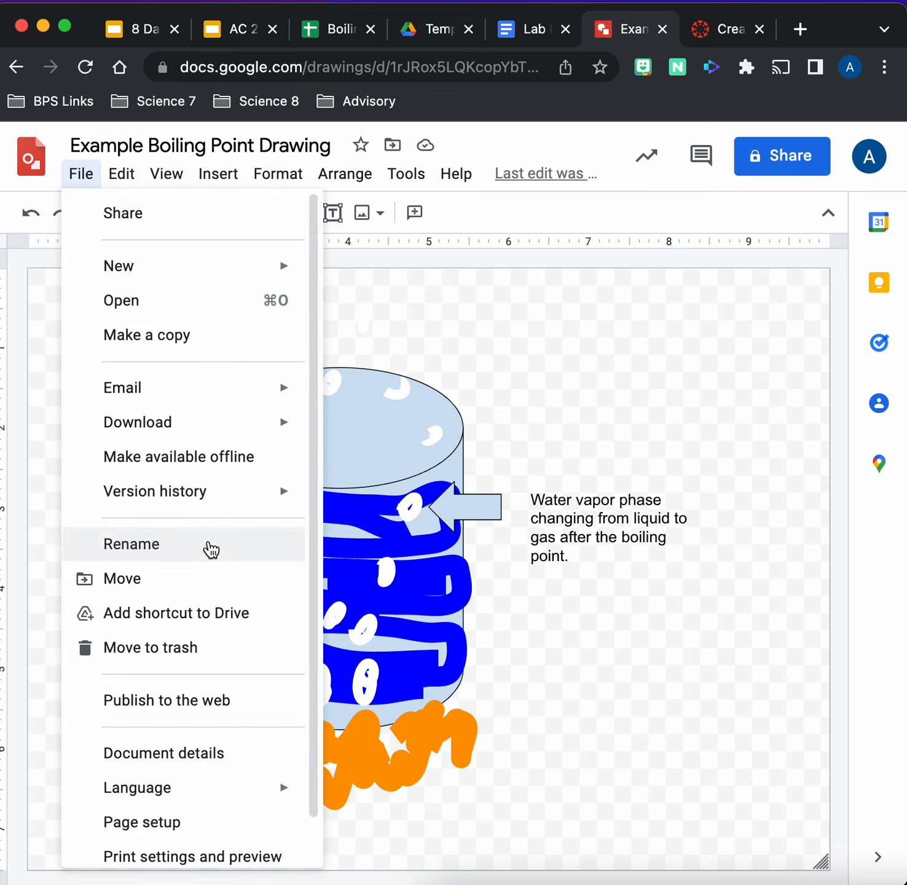
mouse_move(258, 436)
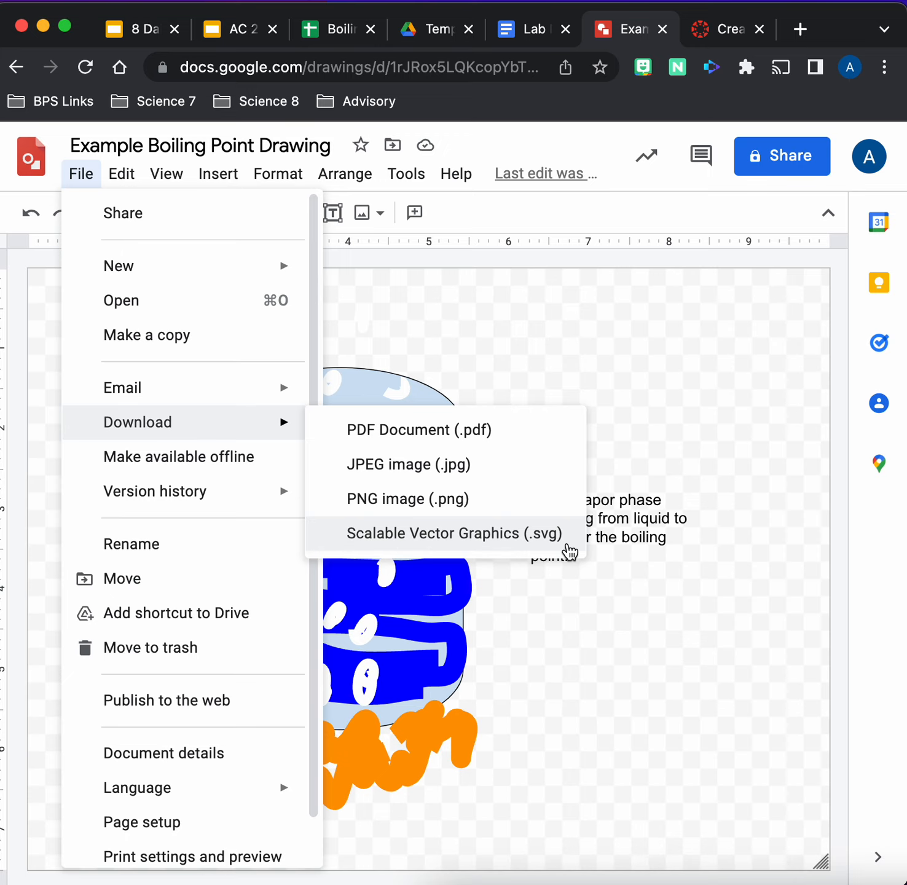
click(460, 508)
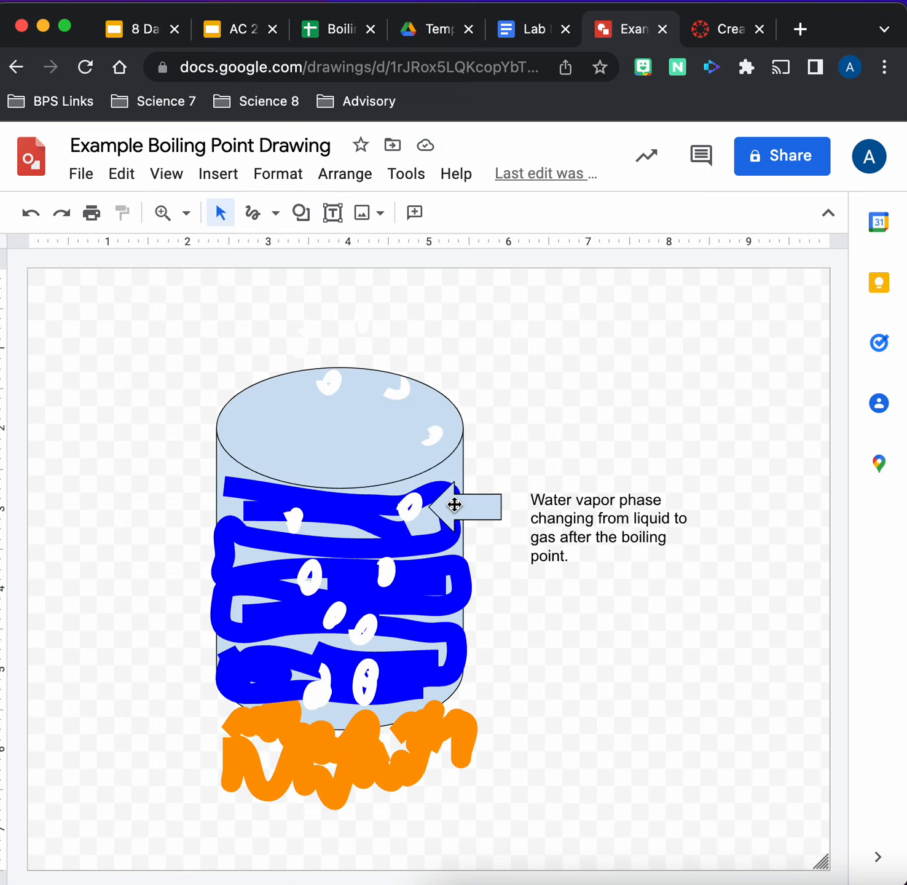
click(171, 882)
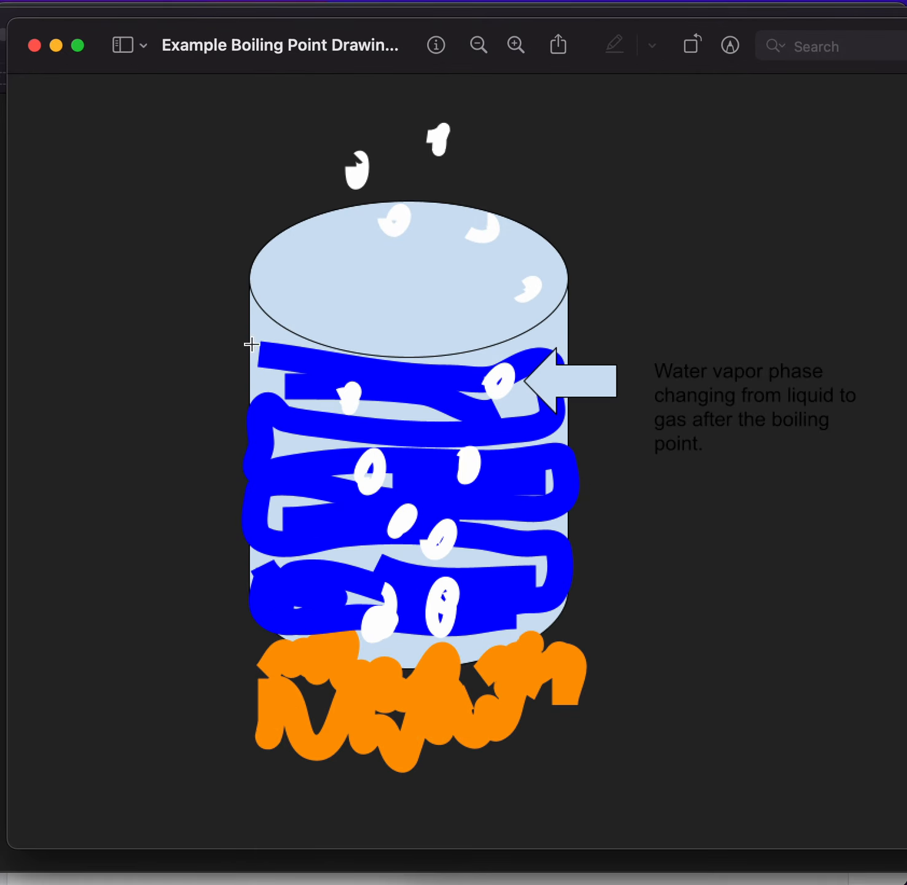
click(730, 47)
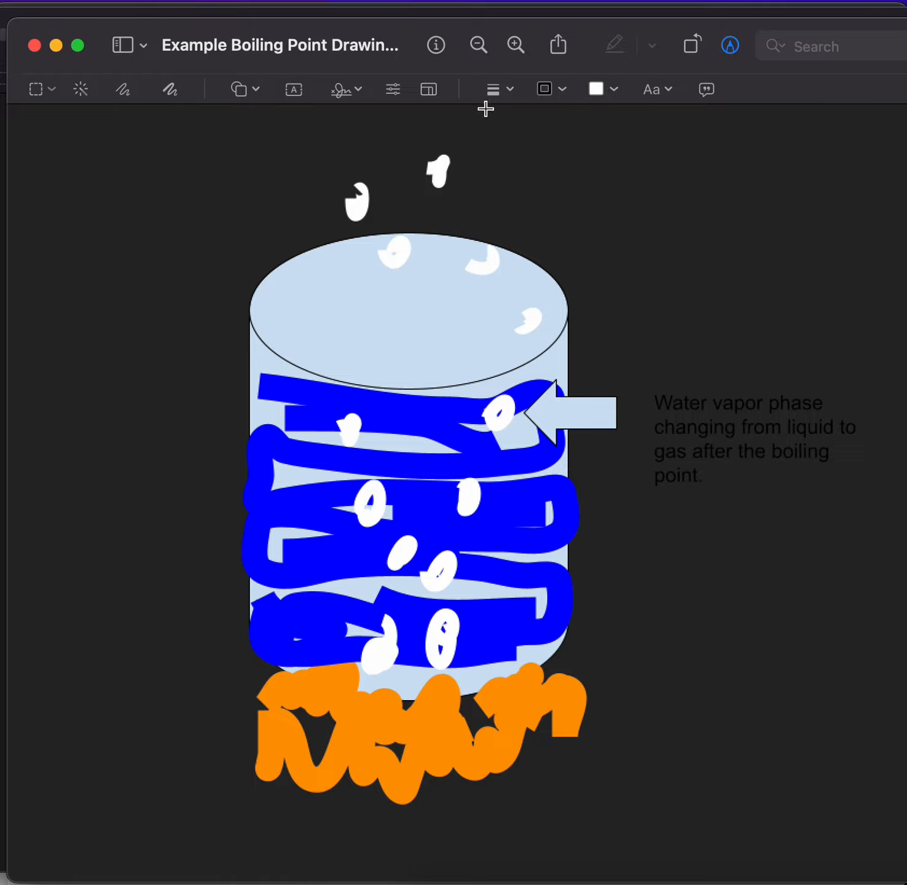
click(427, 89)
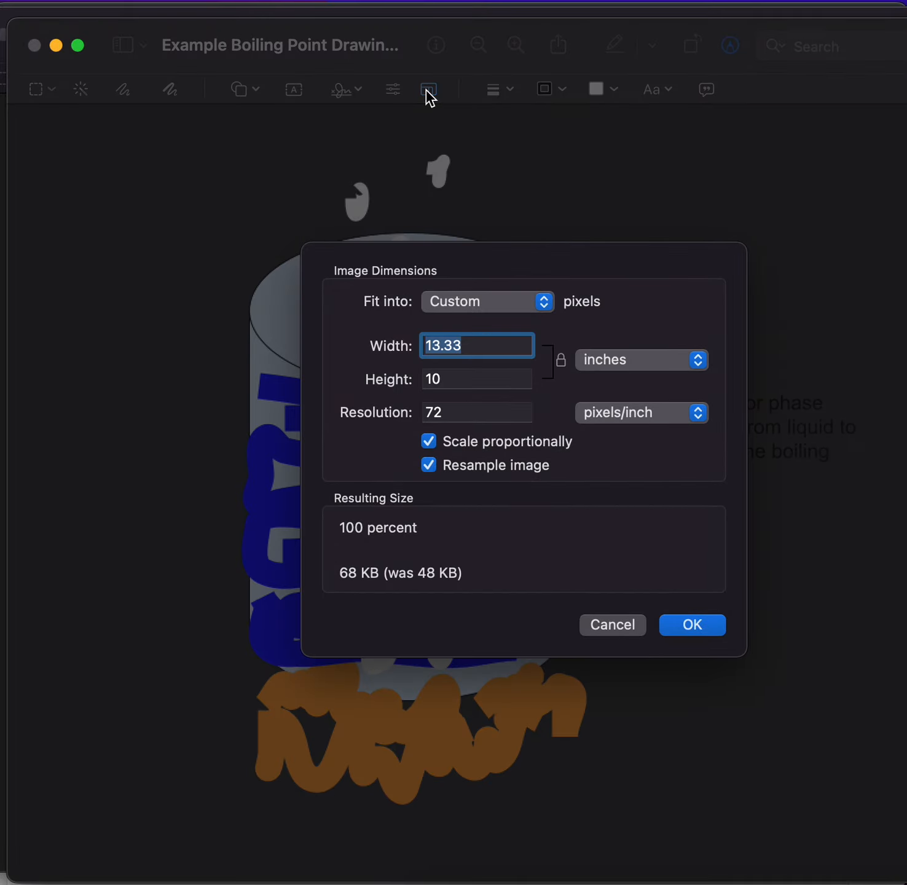
click(601, 625)
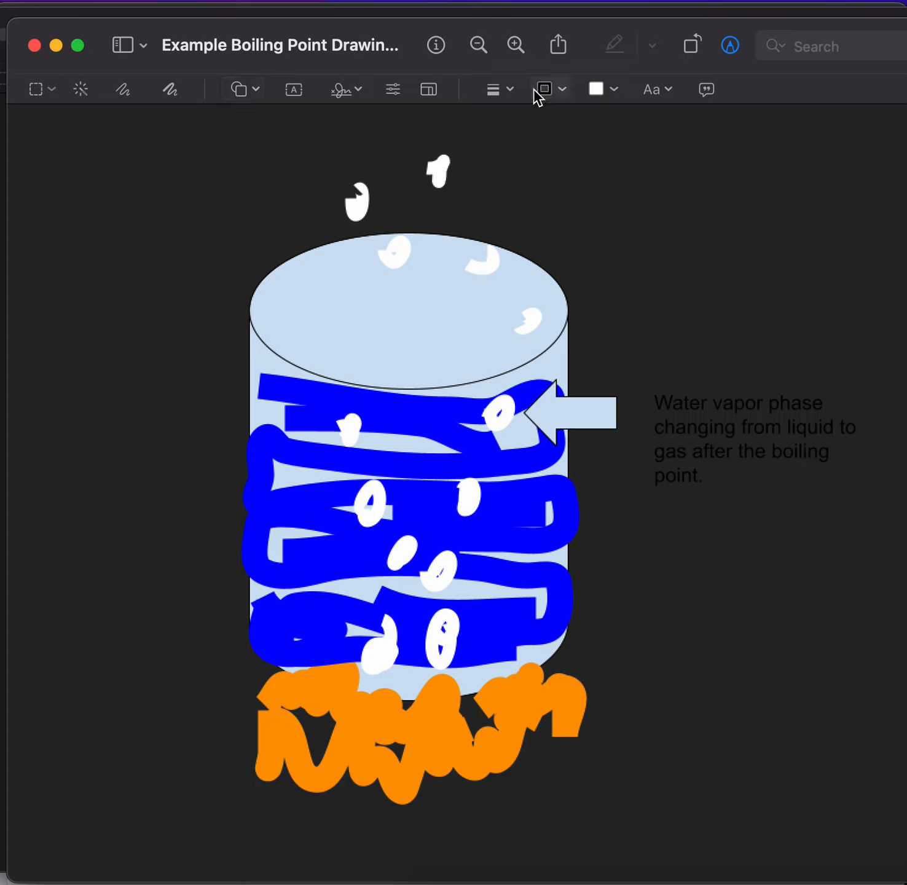
click(610, 91)
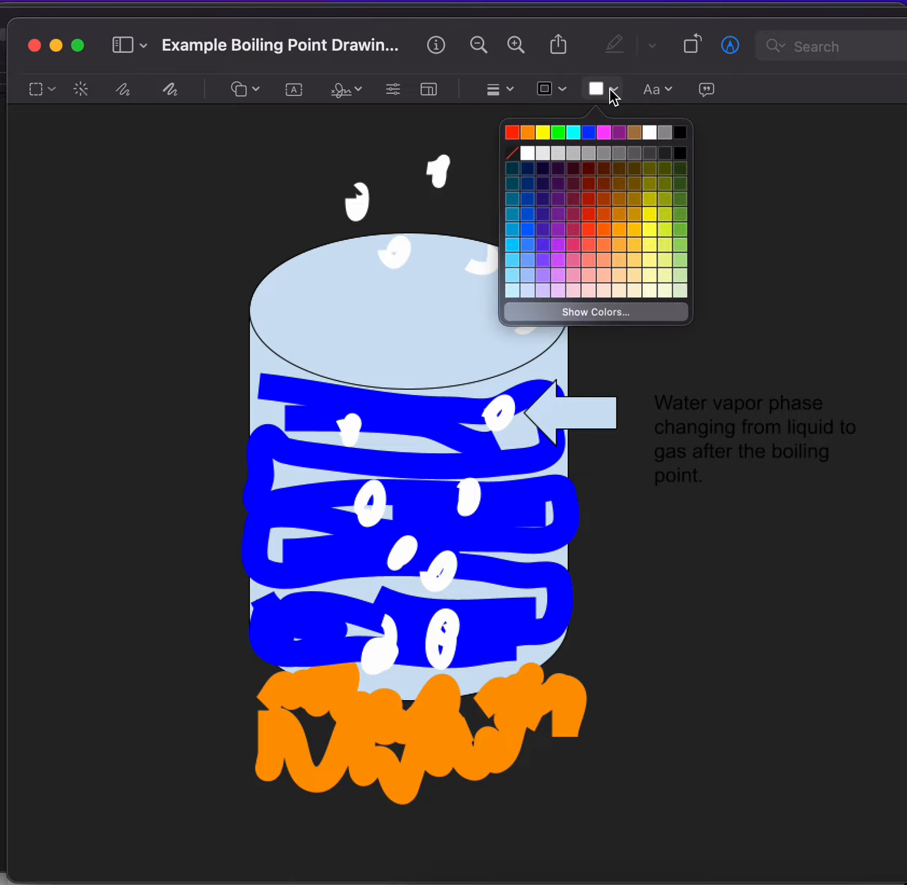
click(611, 91)
click(610, 91)
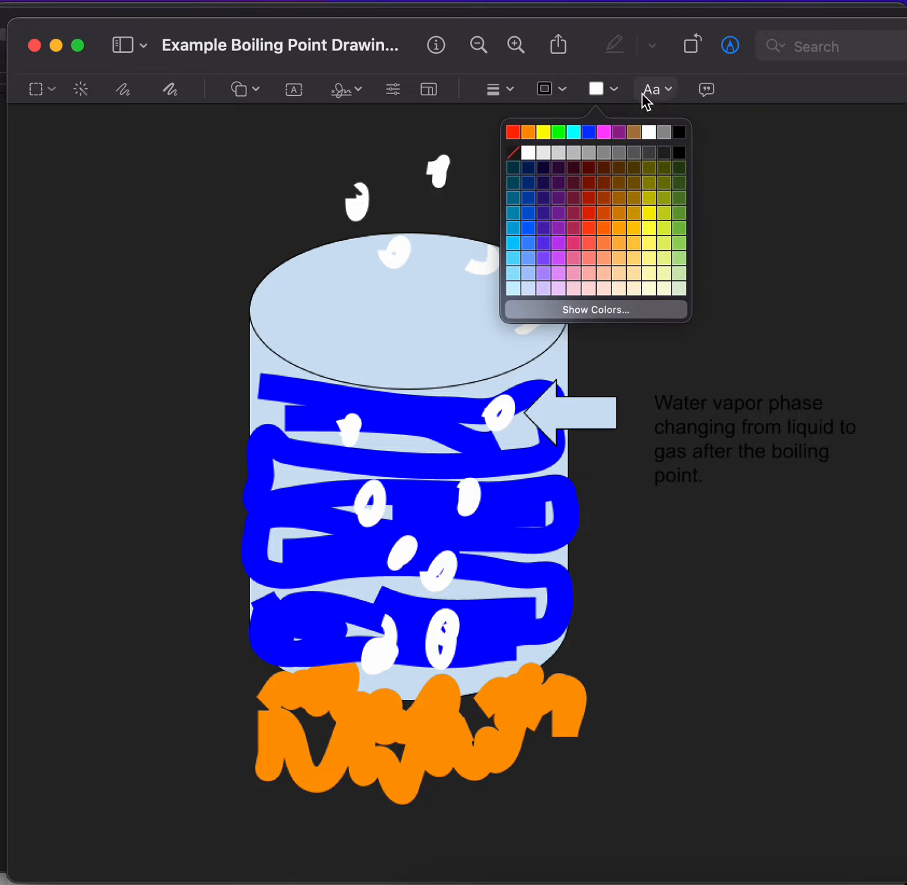
click(617, 94)
click(617, 95)
click(618, 97)
click(617, 98)
click(556, 438)
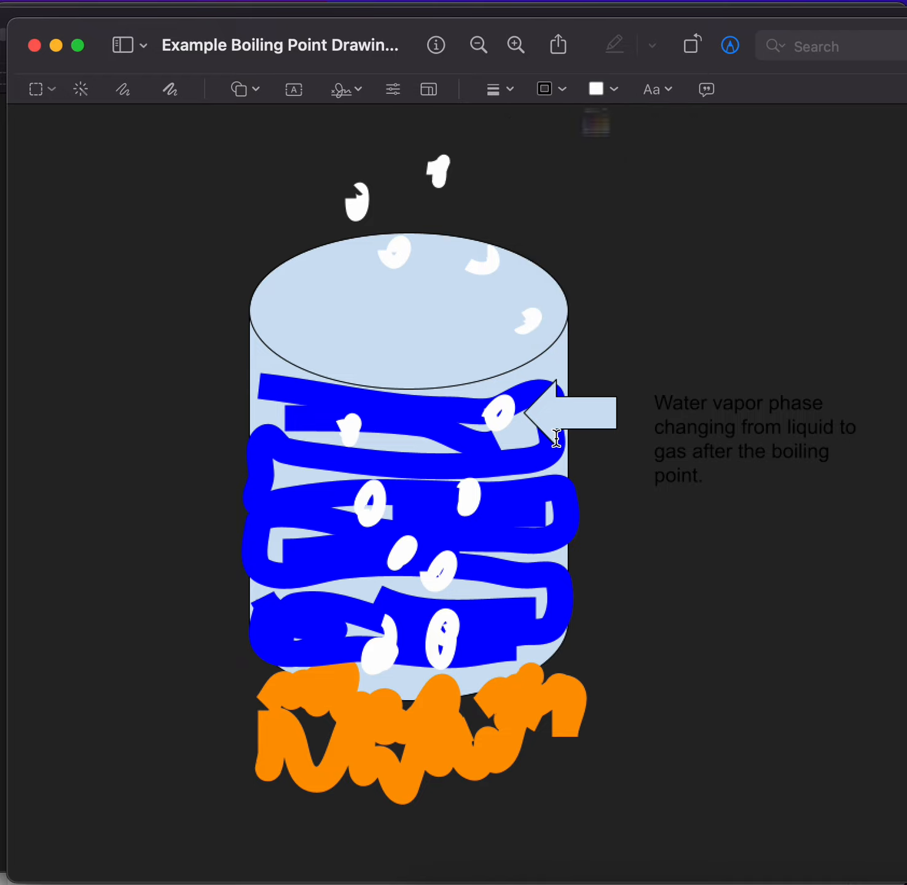
Copy the recognised text selection near the arrow in the downloaded image, and minimise the image window
right_click(478, 451)
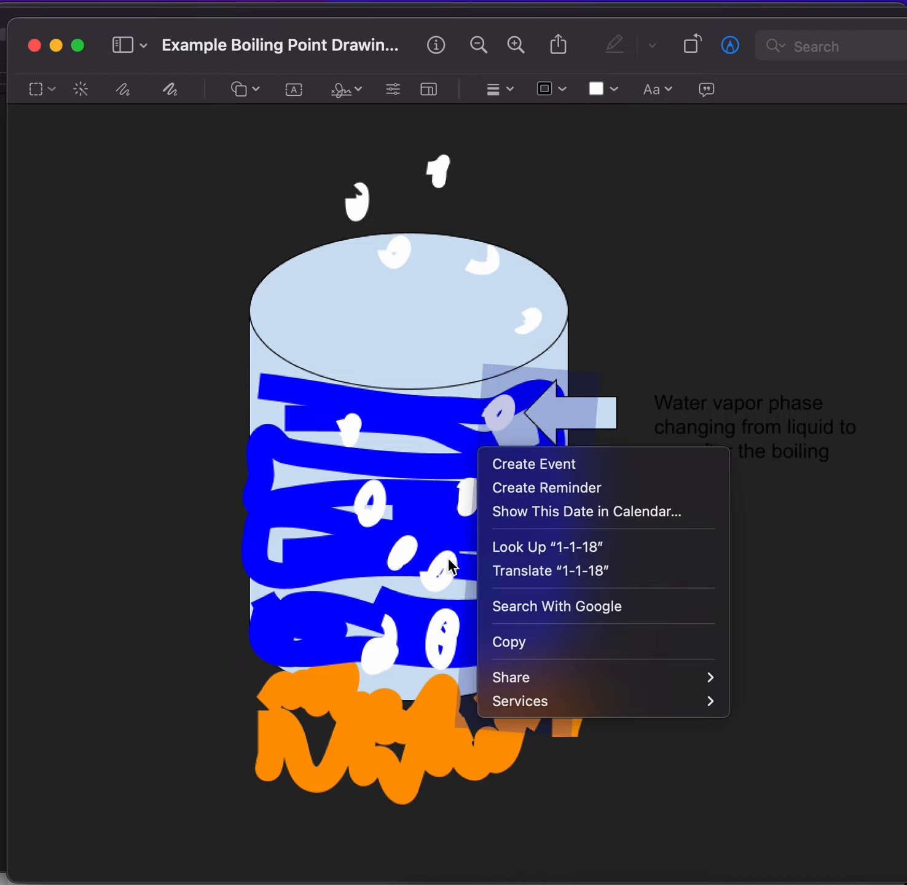
click(511, 643)
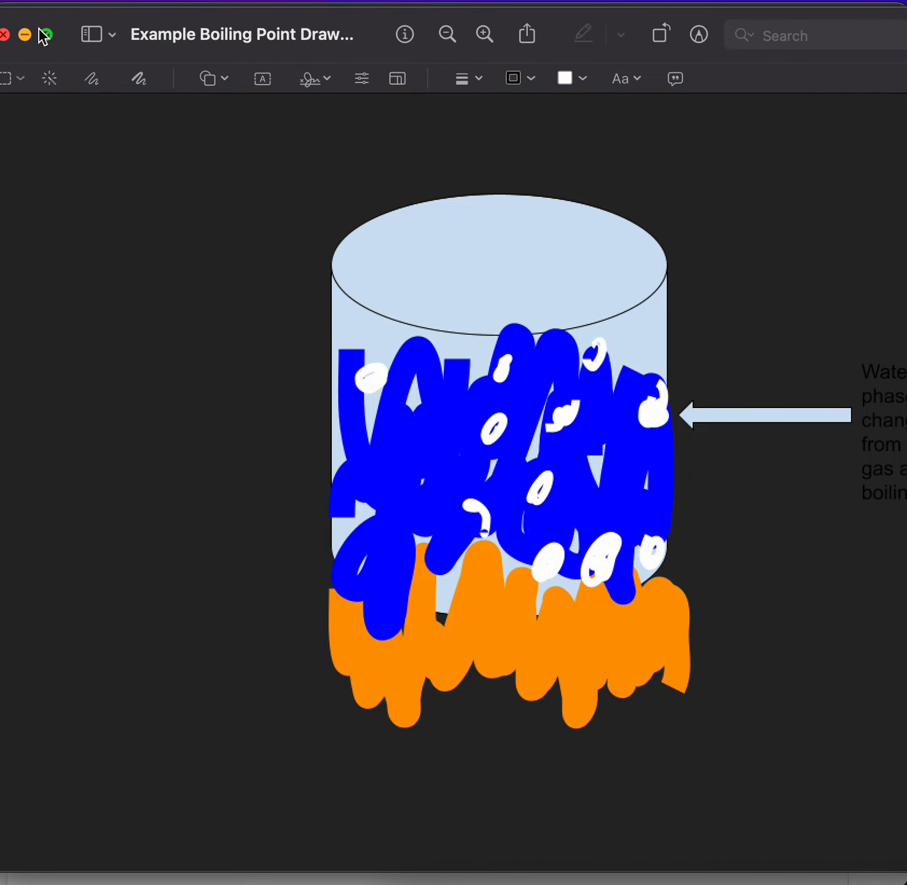
click(27, 35)
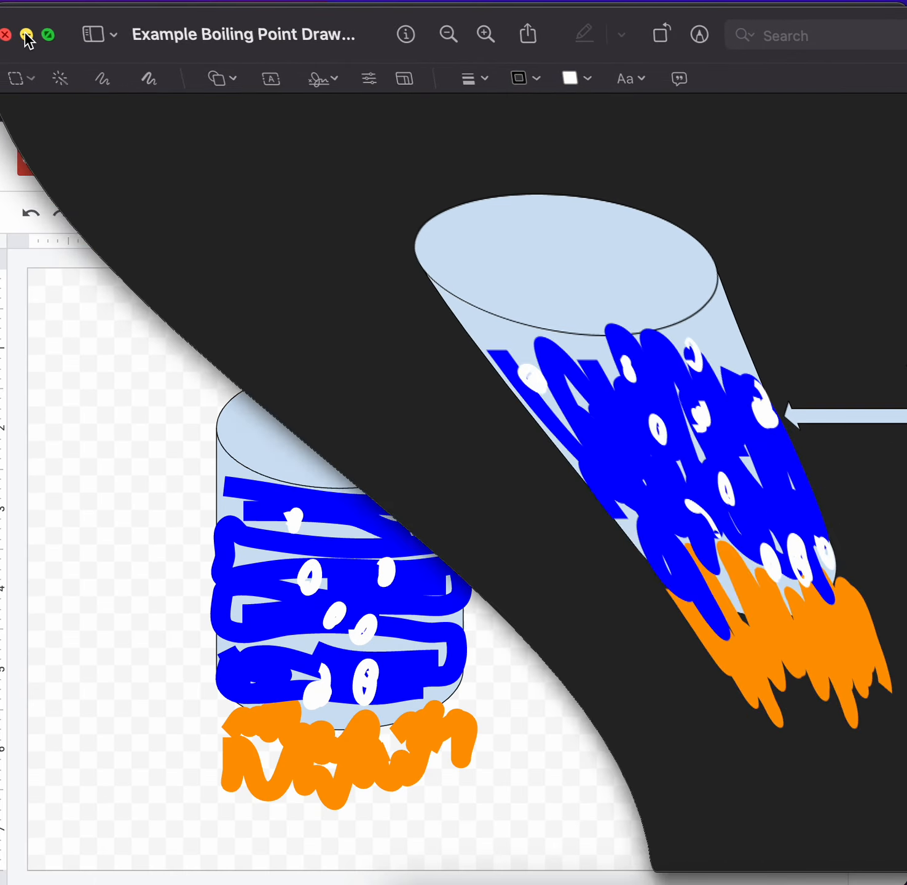
Switch to the Lab Report Template document and insert four blank lines below the Google Drawings diagram line in the Data section
click(508, 32)
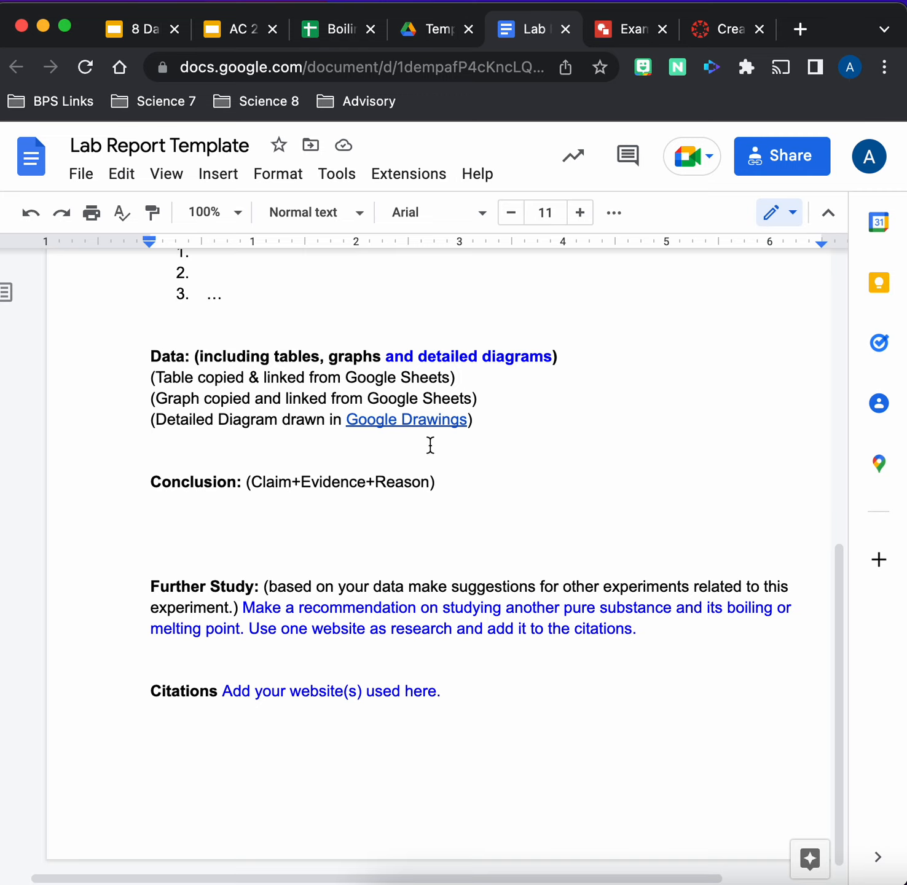
click(430, 444)
key(Return)
key(Return)
key(Return)
key(Return)
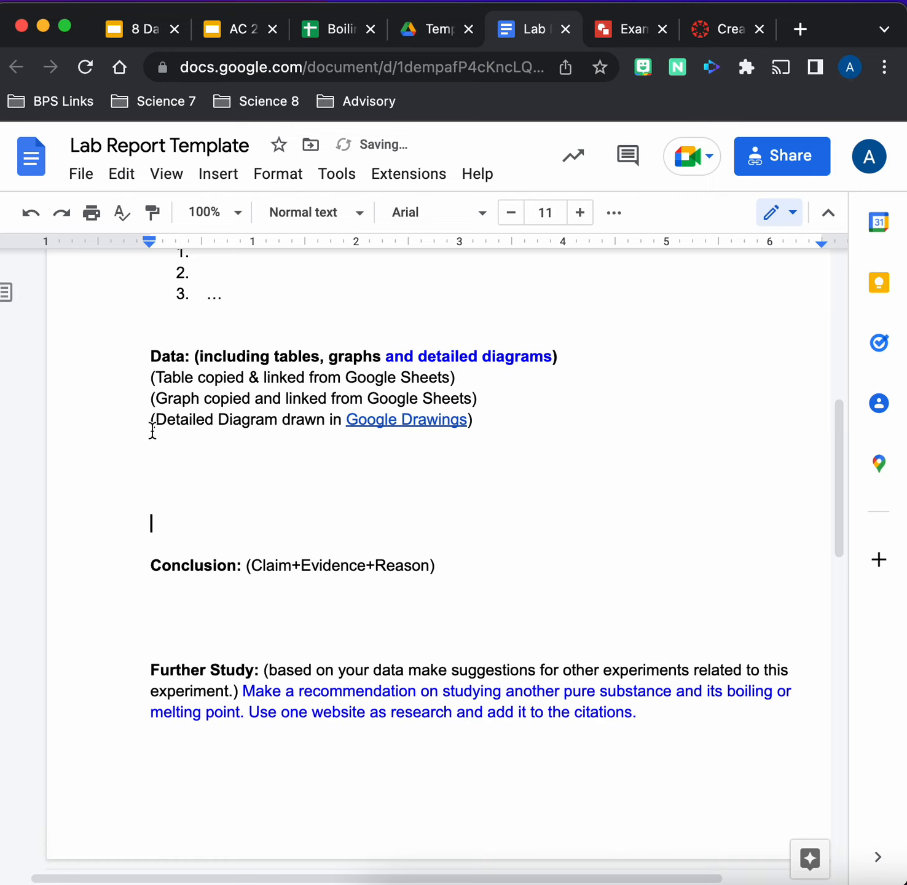